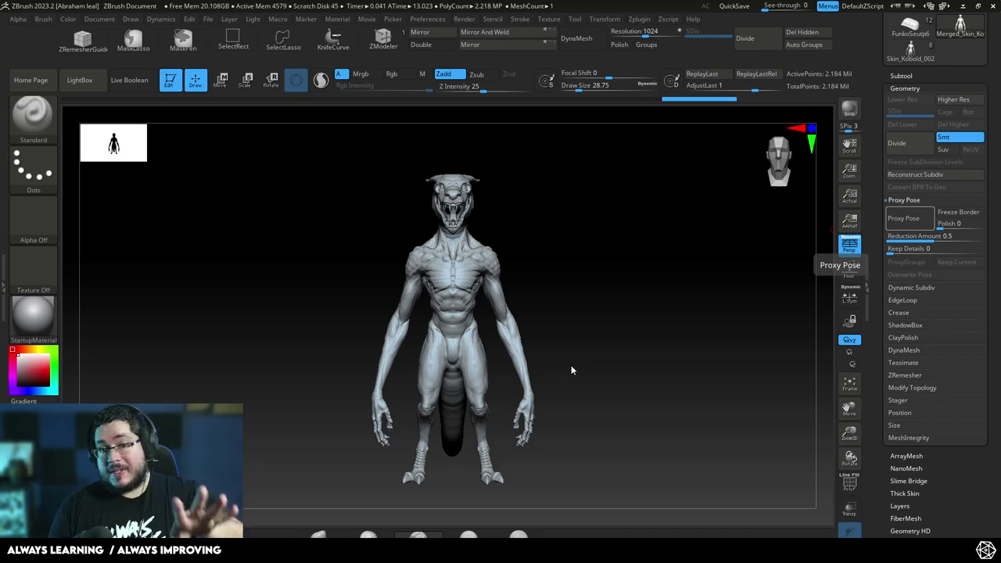
- Examine the merged kobold model from the front, three-quarter and side views, comparing it with perspective distortion on and off
mouse_move(618, 339)
left_mouse_down()
mouse_move(603, 328)
mouse_move(630, 347)
mouse_move(624, 331)
left_mouse_up()
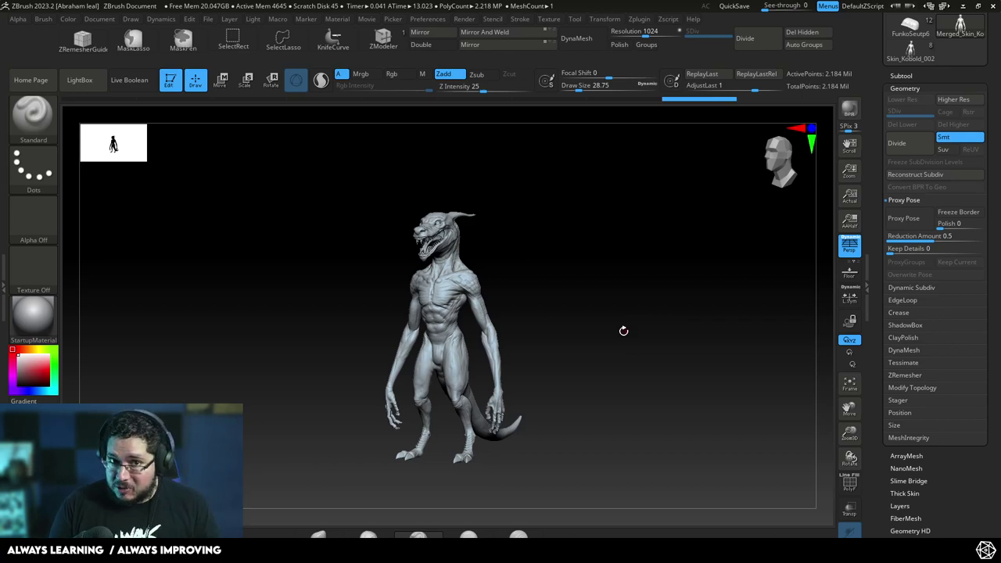
left_click_drag(615, 340, 658, 333)
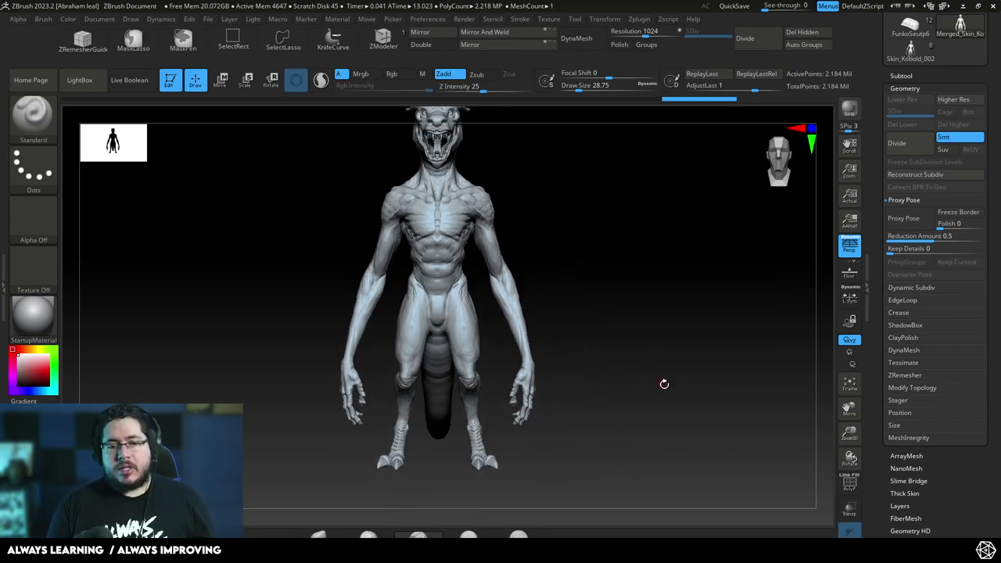
mouse_move(664, 384)
left_mouse_down()
mouse_move(643, 342)
mouse_move(672, 376)
mouse_move(641, 371)
mouse_move(653, 319)
mouse_move(630, 286)
mouse_move(663, 308)
mouse_move(636, 323)
left_mouse_up()
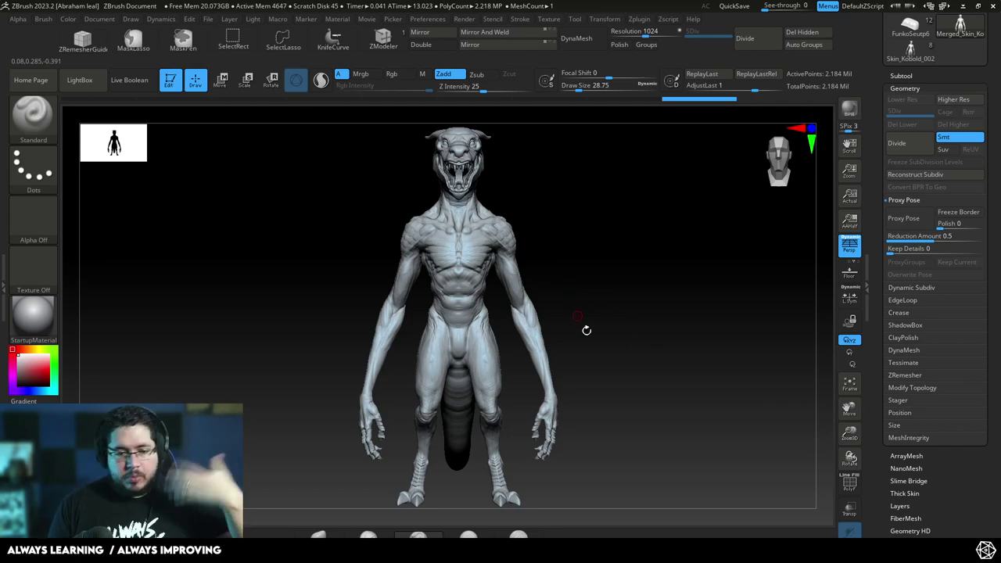
mouse_move(620, 363)
left_mouse_down()
mouse_move(621, 340)
mouse_move(588, 349)
mouse_move(800, 277)
left_mouse_up()
left_click(847, 254)
left_click(848, 250)
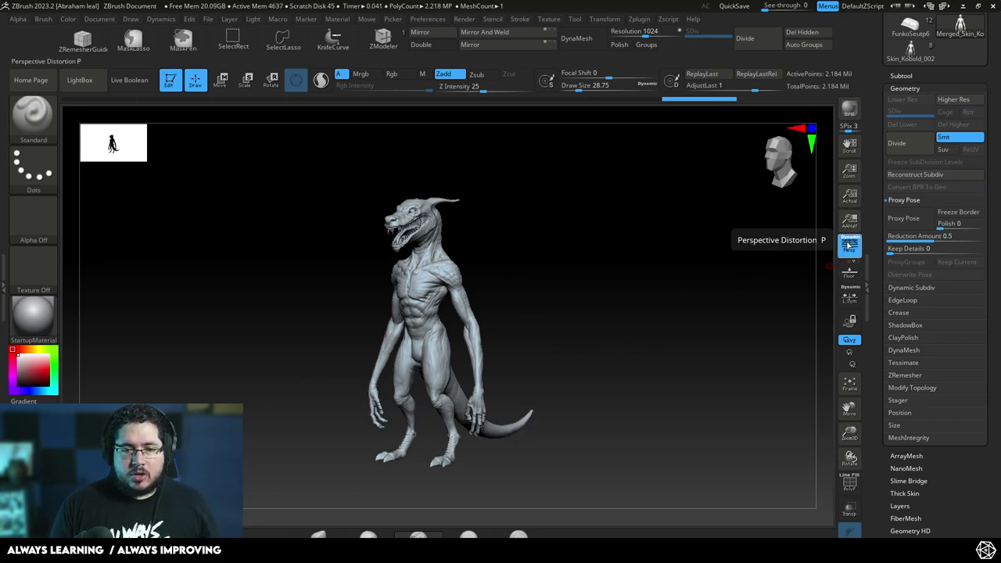
left_click(848, 250)
left_click(848, 250)
mouse_move(685, 297)
left_mouse_down("alt")
mouse_move(679, 325)
mouse_move(686, 305)
mouse_move(662, 310)
mouse_move(685, 324)
mouse_move(664, 323)
left_mouse_up("alt")
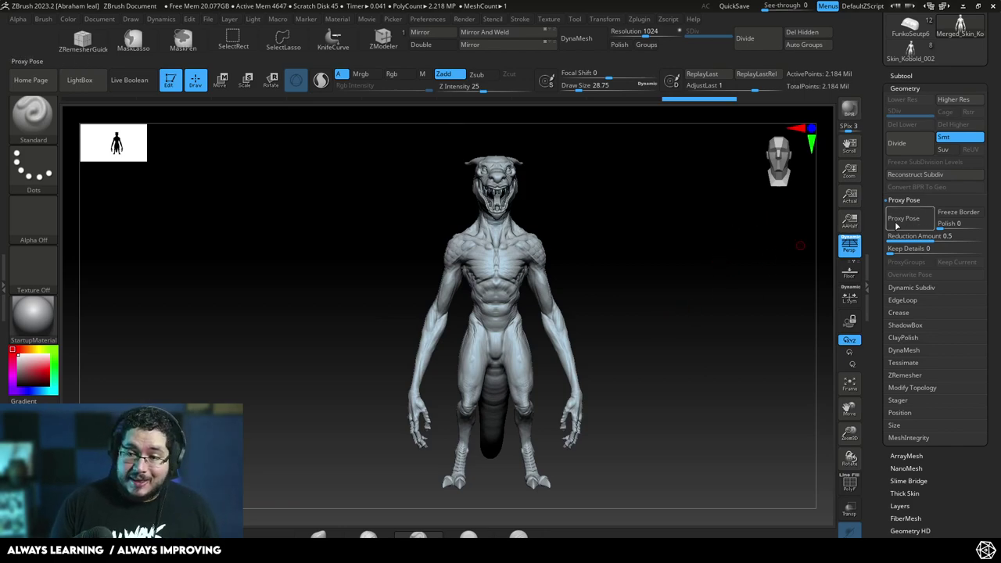
left_click_drag(742, 259, 679, 315)
left_click_drag(696, 278, 681, 381)
left_click_drag(339, 197, 355, 384)
left_click_drag(298, 273, 399, 320, "alt")
left_click_drag(600, 209, 643, 315)
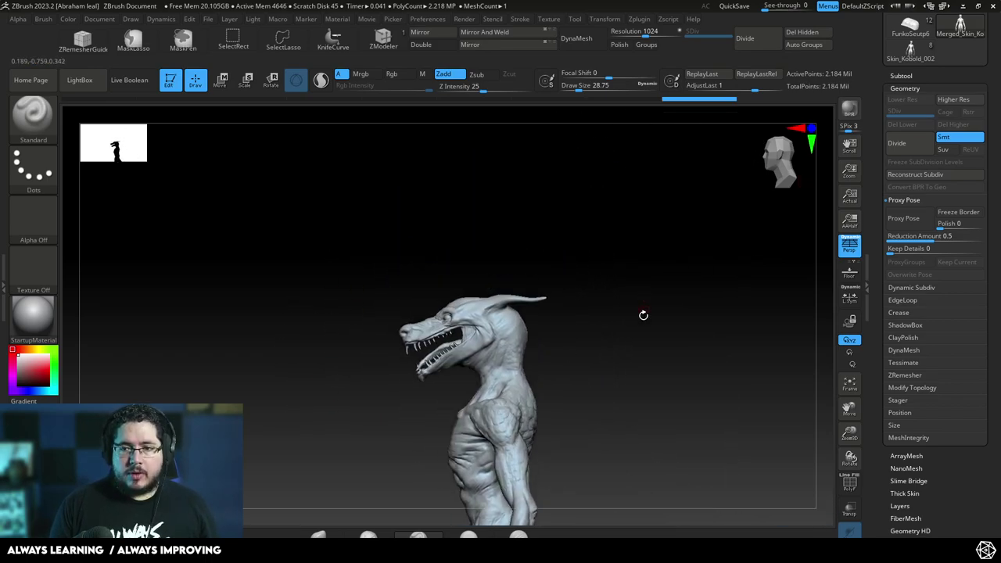
- Switch to the Skin_Kobold_002 tool and examine the head's sculpted detail and the full body
left_click(908, 49)
mouse_move(686, 242)
left_mouse_down()
mouse_move(718, 344)
mouse_move(759, 351)
mouse_move(670, 244)
left_mouse_up()
left_click_drag(329, 338, 364, 415, "alt")
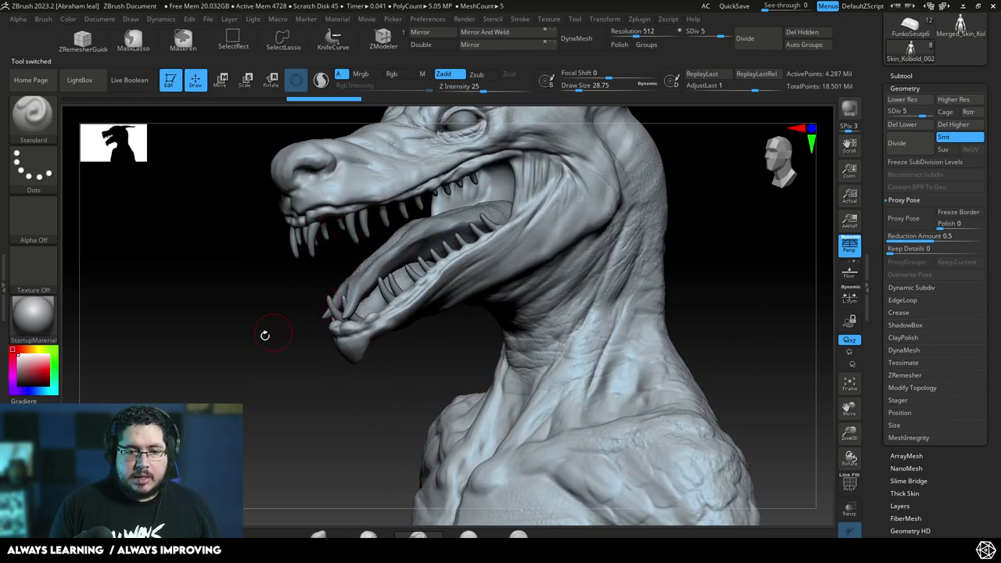
left_click_drag(264, 336, 269, 277, "alt")
left_click_drag(328, 469, 431, 132, "alt")
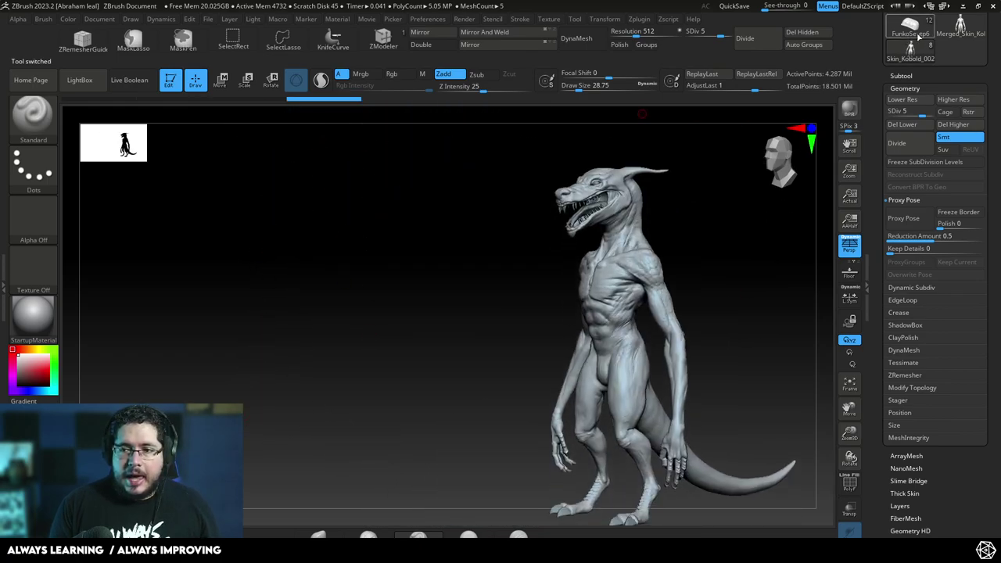
- Switch back to the merged kobold skin tool and inspect its head, finishing with a straight front view of the body
left_click(962, 29)
left_click_drag(723, 245, 342, 298, "alt")
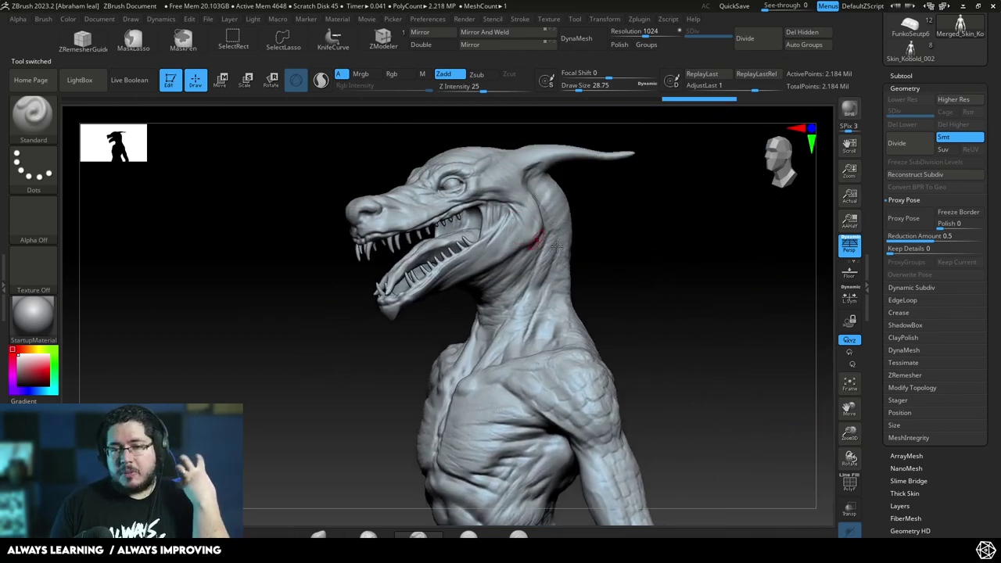
left_click_drag(599, 245, 663, 296)
left_click_drag(651, 461, 642, 251, "alt")
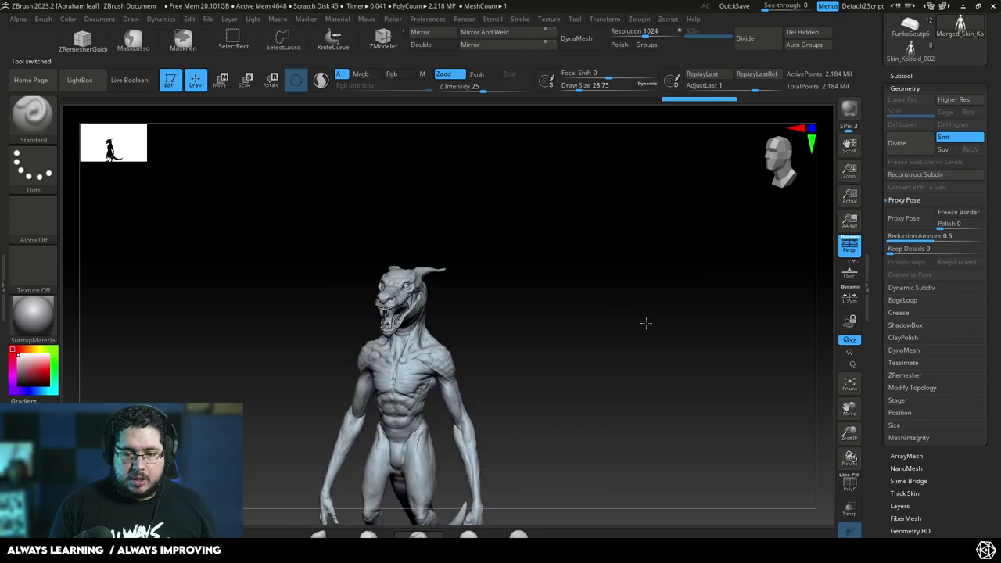
left_click_drag(646, 322, 586, 332, "shift")
left_click_drag(587, 333, 583, 237, "alt")
left_click_drag(682, 227, 709, 278, "alt")
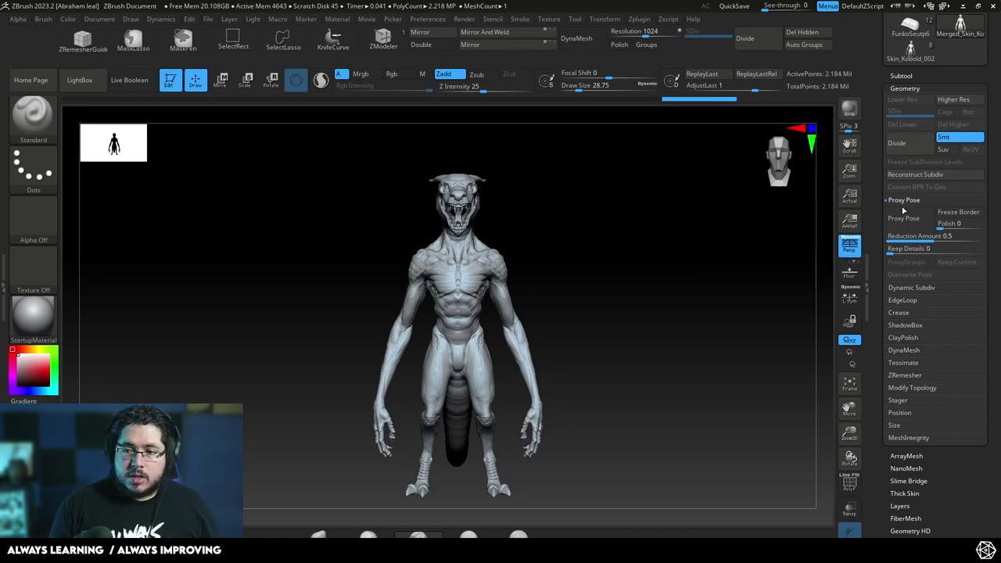
- Activate Proxy Pose on the merged kobold mesh with a reduction amount of 0.5 and inspect the simplified body
left_click(903, 218)
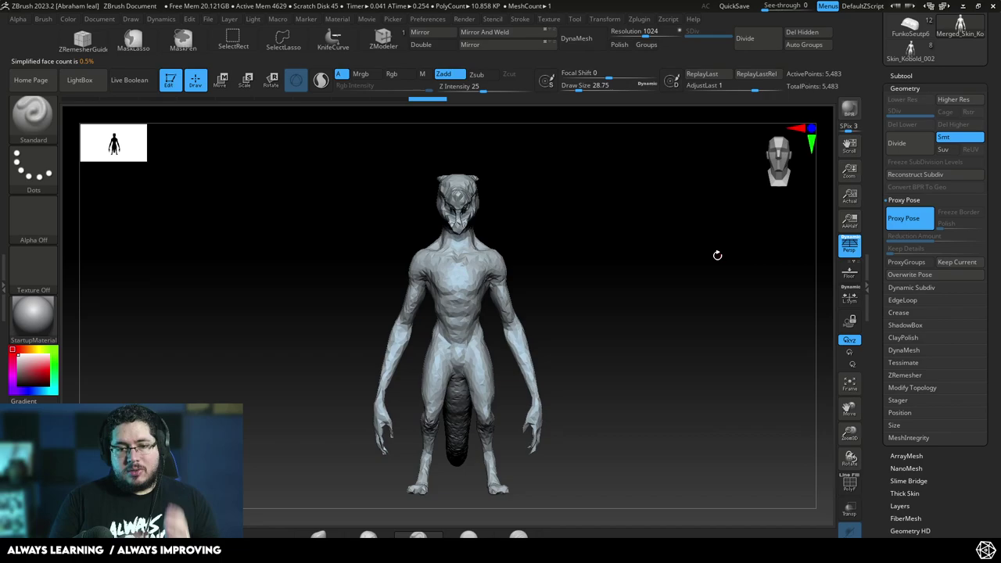
mouse_move(717, 255)
left_mouse_down()
mouse_move(576, 268)
mouse_move(618, 361)
mouse_move(704, 309)
mouse_move(654, 337)
mouse_move(650, 259)
mouse_move(637, 276)
left_mouse_up()
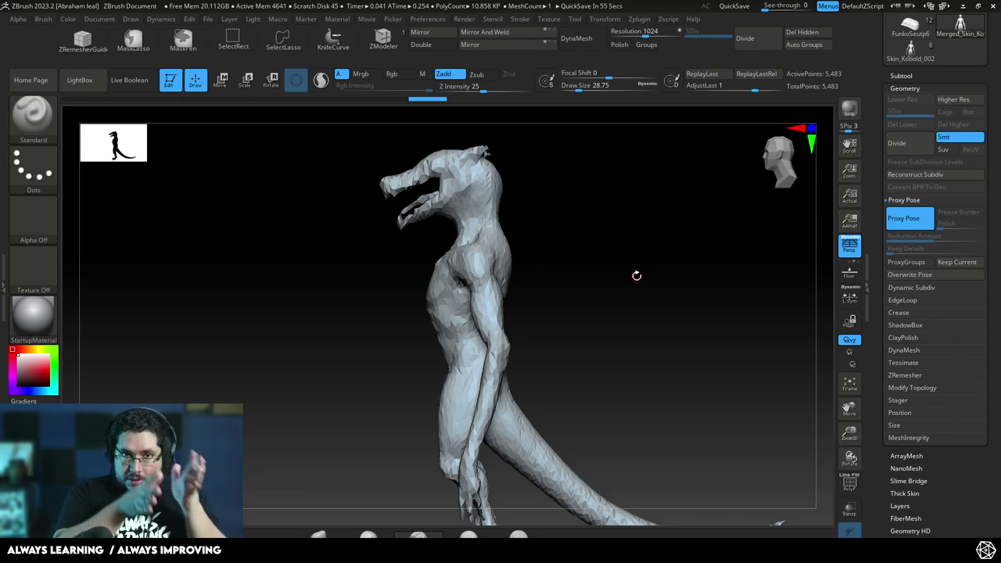
left_click_drag(613, 253, 665, 273, "shift")
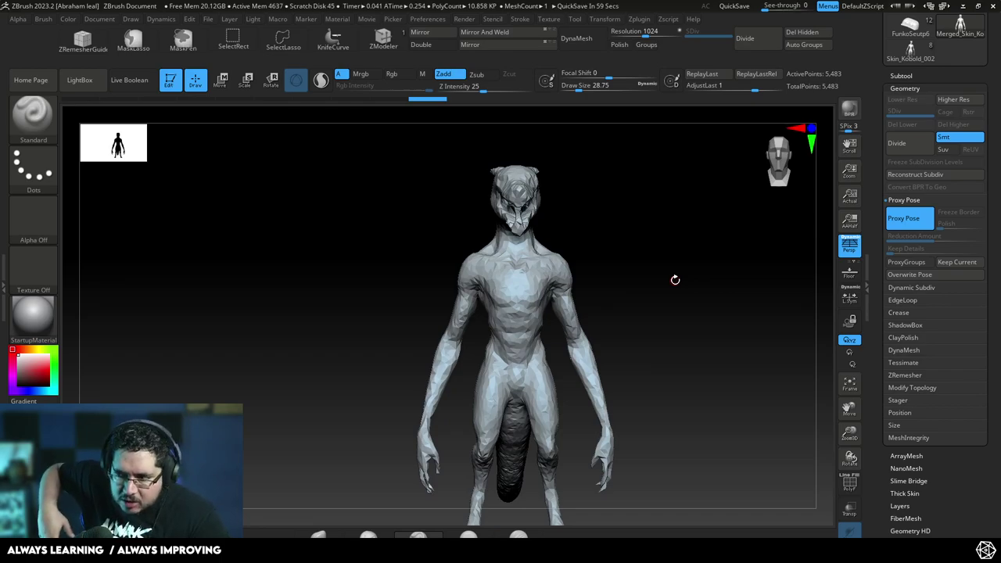
left_click_drag(675, 279, 668, 231)
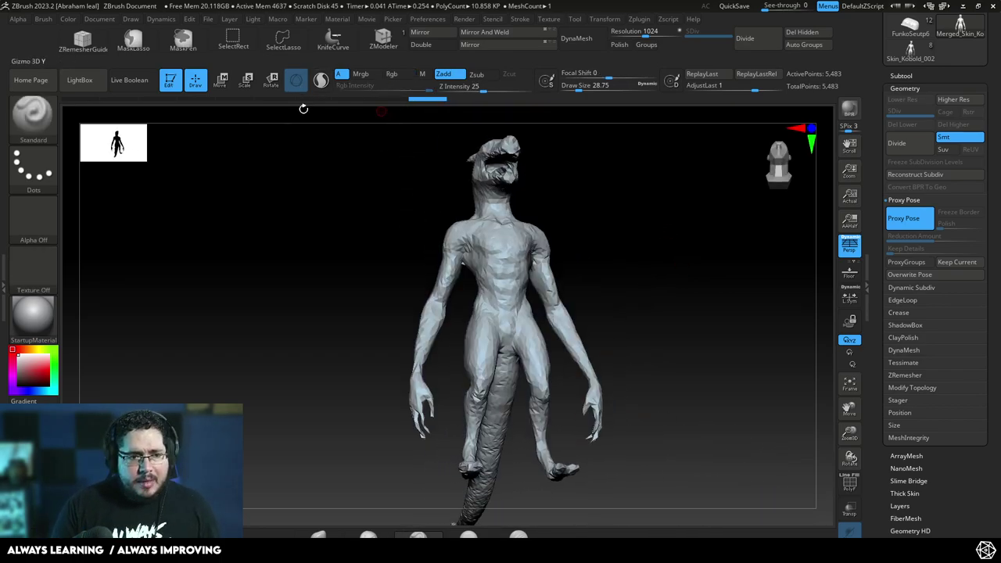
left_click_drag(303, 109, 306, 101, "shift")
- Lasso-mask the kobold's right leg from foot to hip, keeping the tail and the other leg out of the mask
left_click_drag(335, 194, 293, 204, "alt")
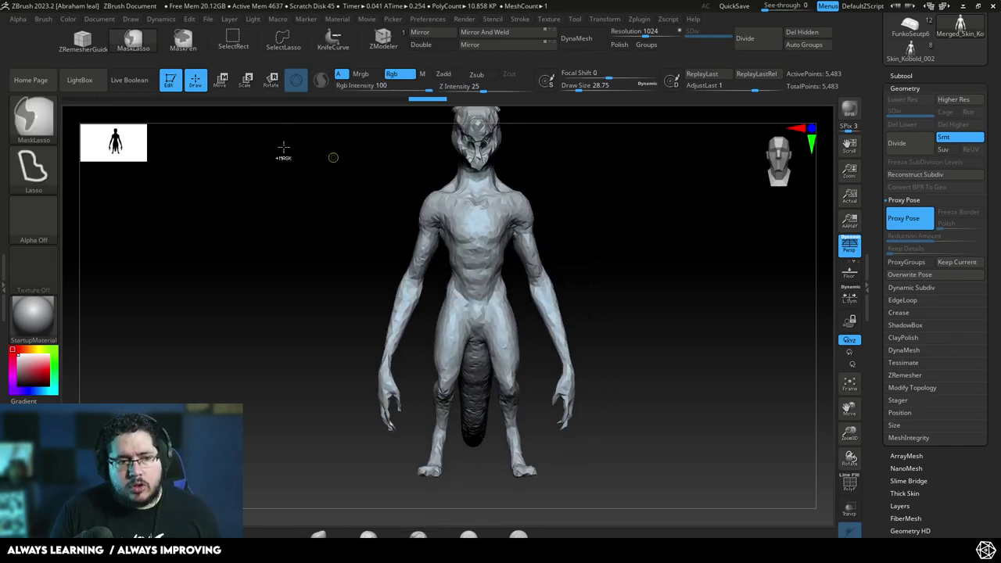
mouse_move(320, 316)
left_mouse_down()
mouse_move(297, 342)
mouse_move(304, 362)
left_mouse_up()
key("ctrl")
mouse_move(365, 379)
left_mouse_down("ctrl")
mouse_move(448, 385)
mouse_move(432, 287)
left_mouse_up("ctrl")
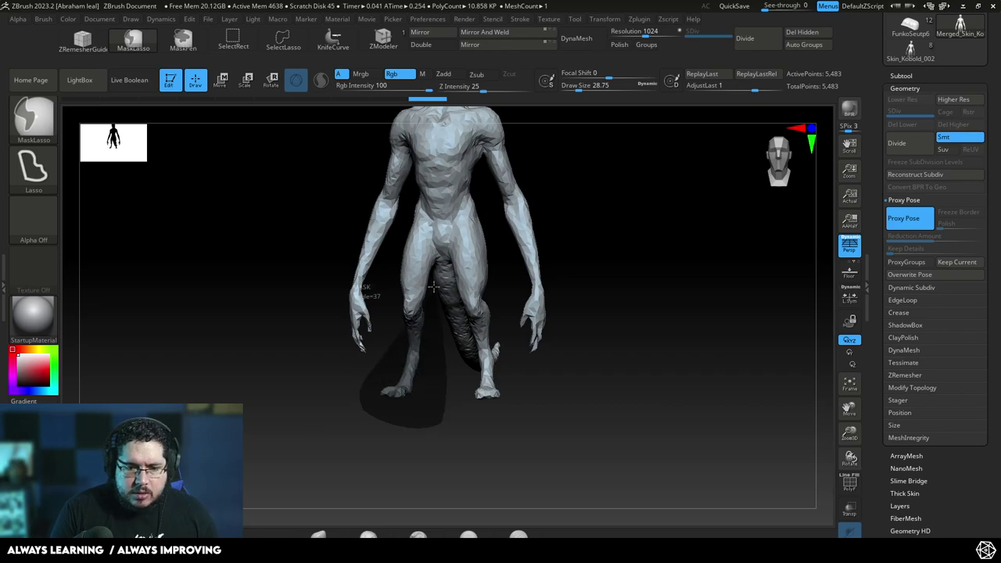
mouse_move(434, 228)
left_mouse_down("ctrl")
mouse_move(417, 191)
mouse_move(402, 197)
left_mouse_up("ctrl")
mouse_move(282, 247)
left_mouse_down()
mouse_move(353, 244)
mouse_move(464, 267)
mouse_move(456, 313)
mouse_move(432, 314)
left_mouse_up()
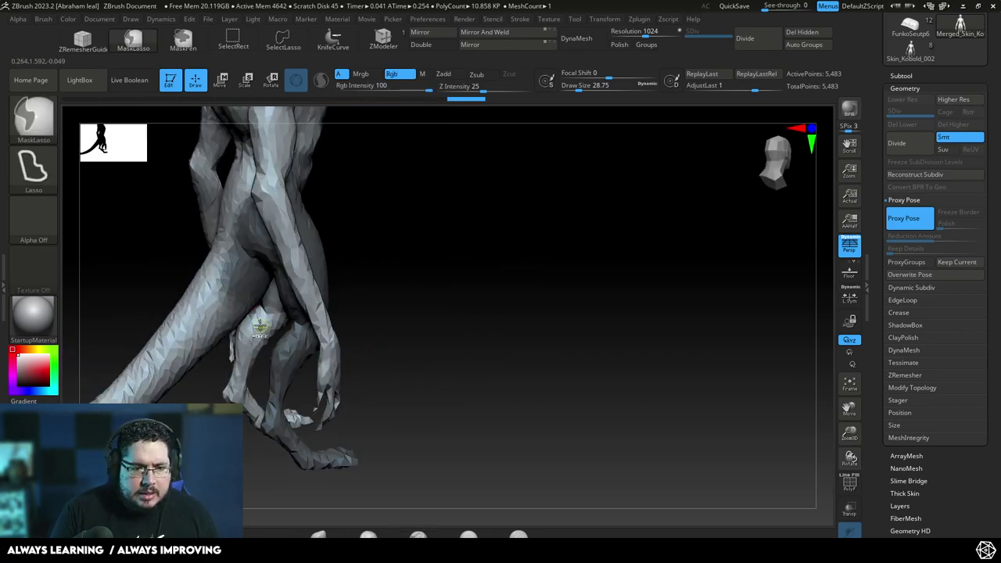
mouse_move(268, 319)
left_mouse_down("ctrl+alt")
mouse_move(241, 247)
mouse_move(220, 301)
left_mouse_up("ctrl+alt")
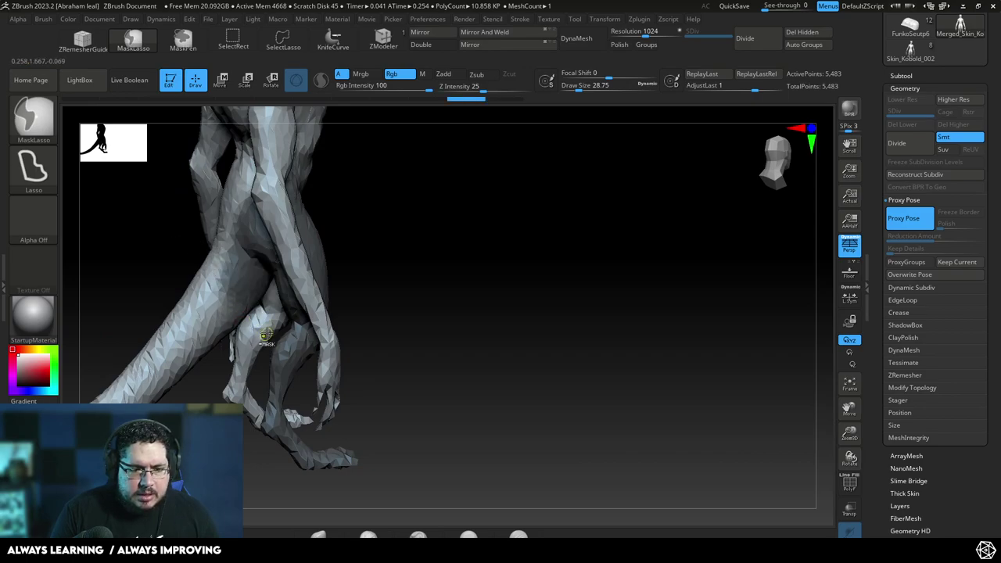
left_click_drag(266, 336, 191, 248, "ctrl")
left_click_drag(420, 250, 349, 234)
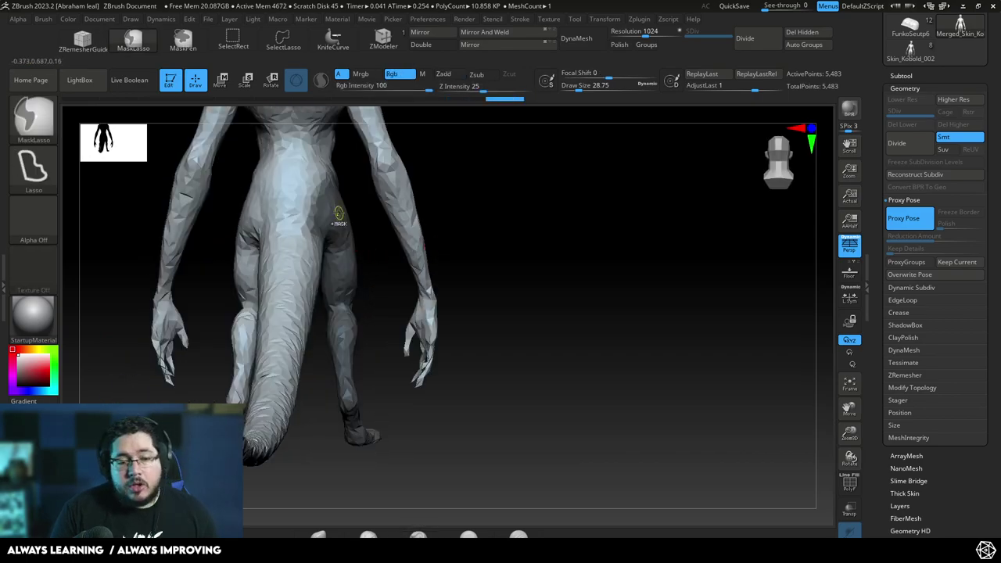
mouse_move(440, 224)
left_mouse_down()
mouse_move(443, 206)
mouse_move(491, 248)
mouse_move(471, 254)
mouse_move(506, 276)
left_mouse_up()
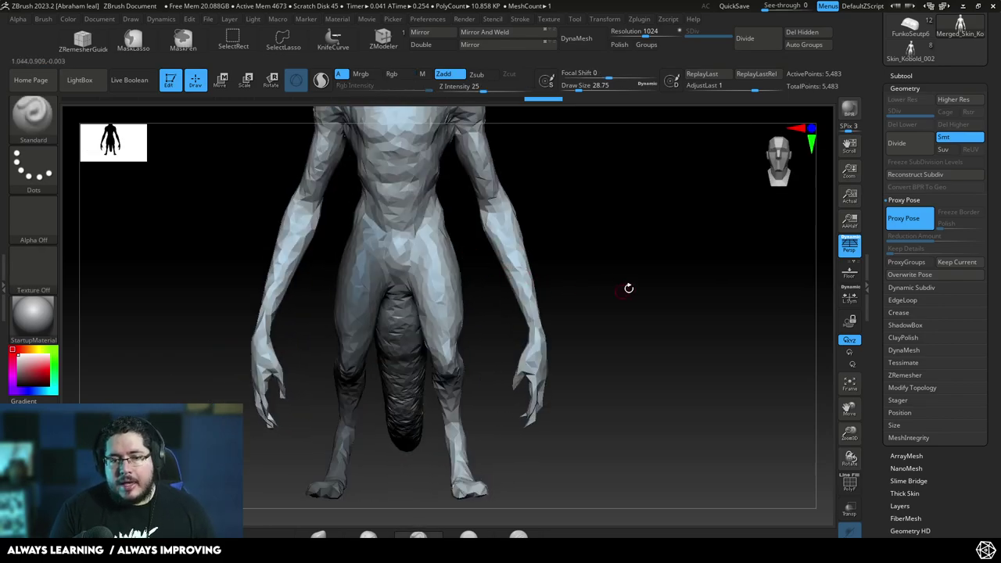
- Move the transform gizmo's pivot to the kobold's right hip joint and tilt the gizmo about 12 degrees along the thigh
right_click_drag(628, 288, 696, 292)
right_click_drag(438, 281, 521, 287)
key("w")
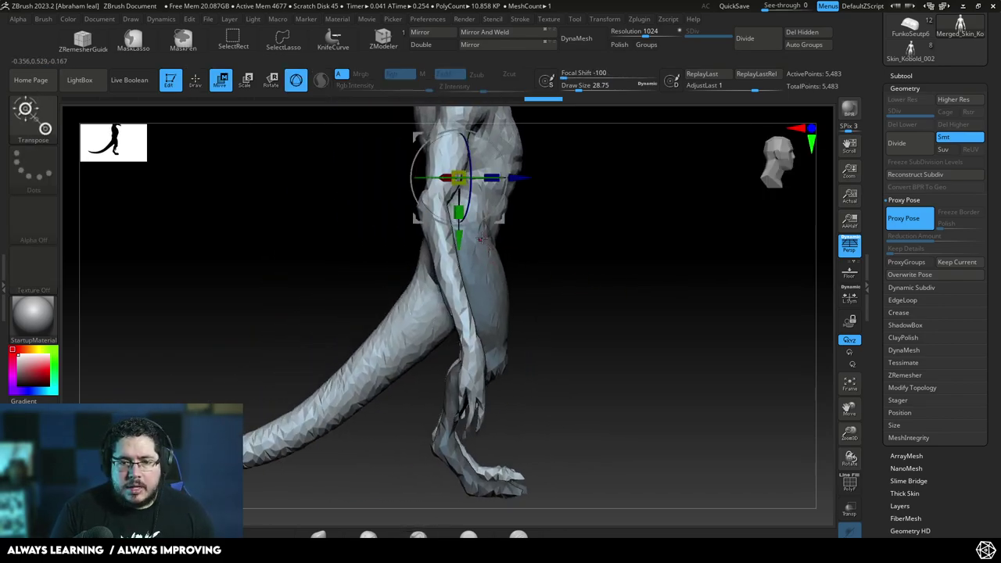
right_click_drag(513, 247, 496, 278, "alt")
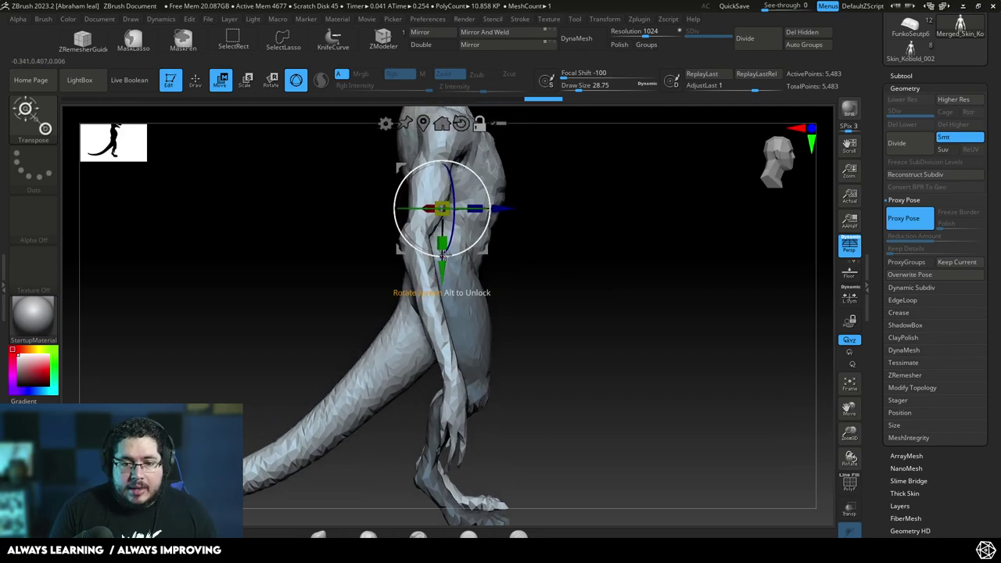
left_click_drag(443, 268, 443, 318, "alt")
right_click_drag(570, 306, 501, 298)
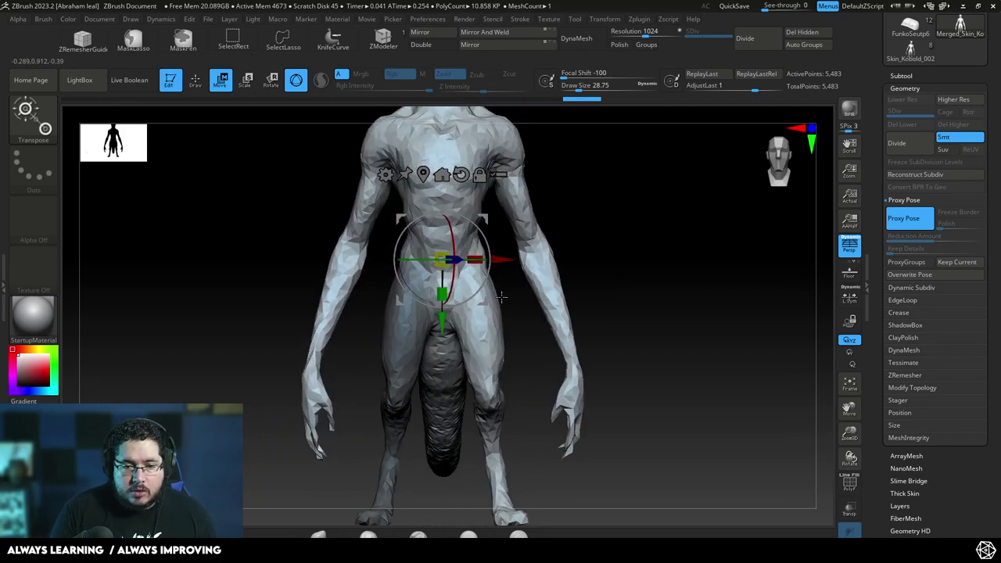
left_click_drag(506, 259, 469, 259, "alt")
left_click_drag(401, 319, 412, 346, "alt")
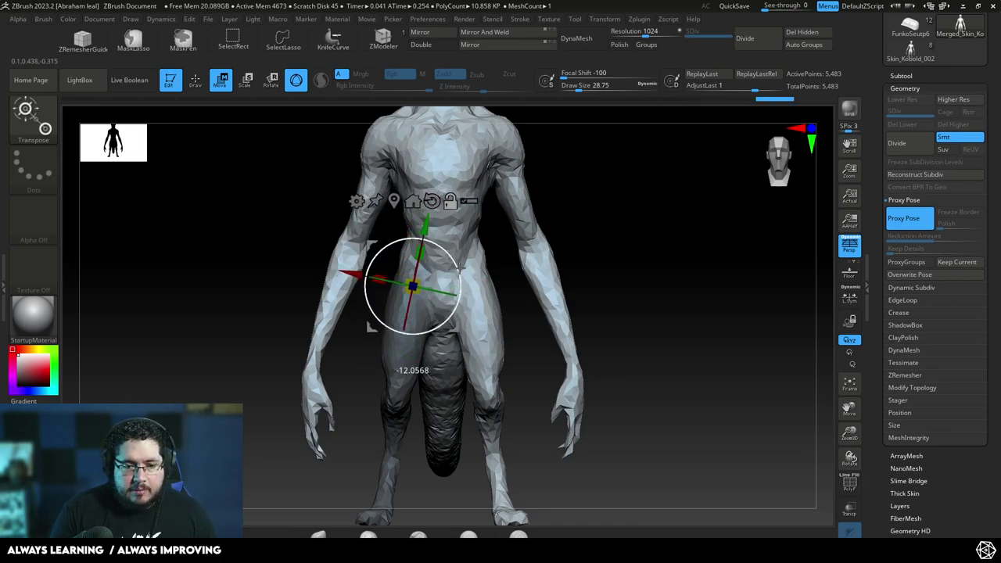
- Try rotating the right leg about 19 degrees forward at the hip with the mask inverted, and masking the thigh
left_click_drag(414, 238, 482, 288)
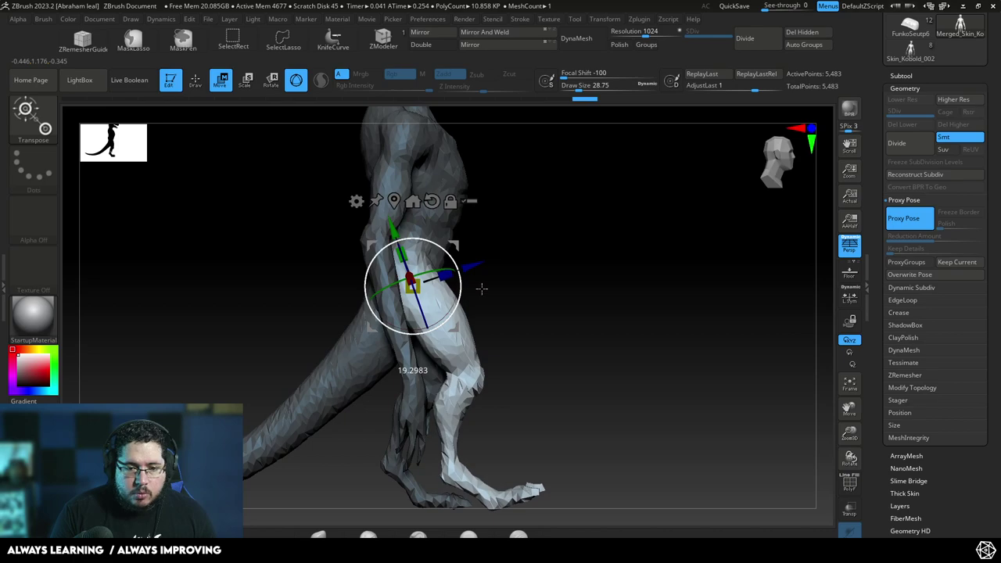
key("q")
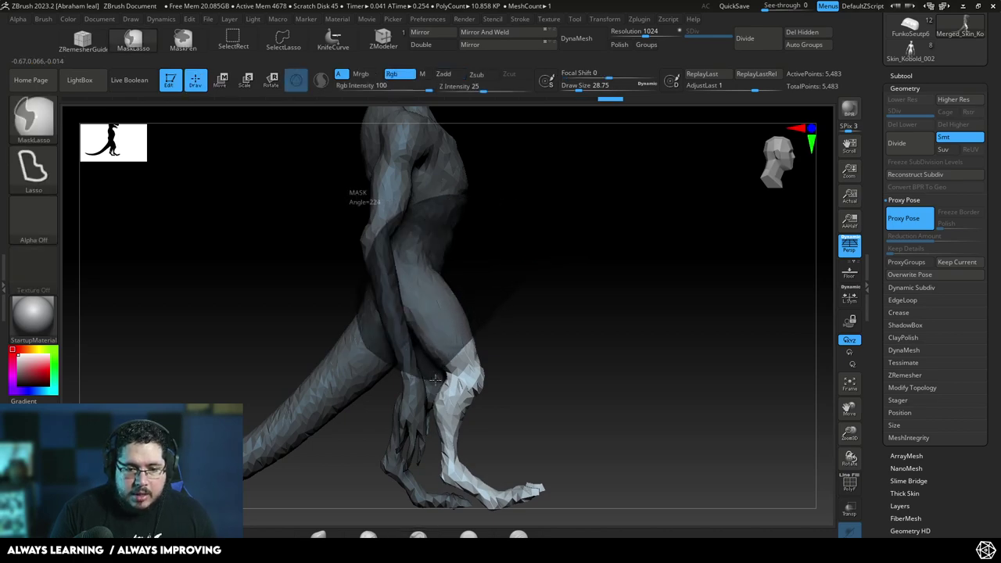
key("ctrl+z")
key("ctrl+z")
- Rotate the unmasked right leg forward at the hip in side view so the foot lifts ahead of the body
key("e")
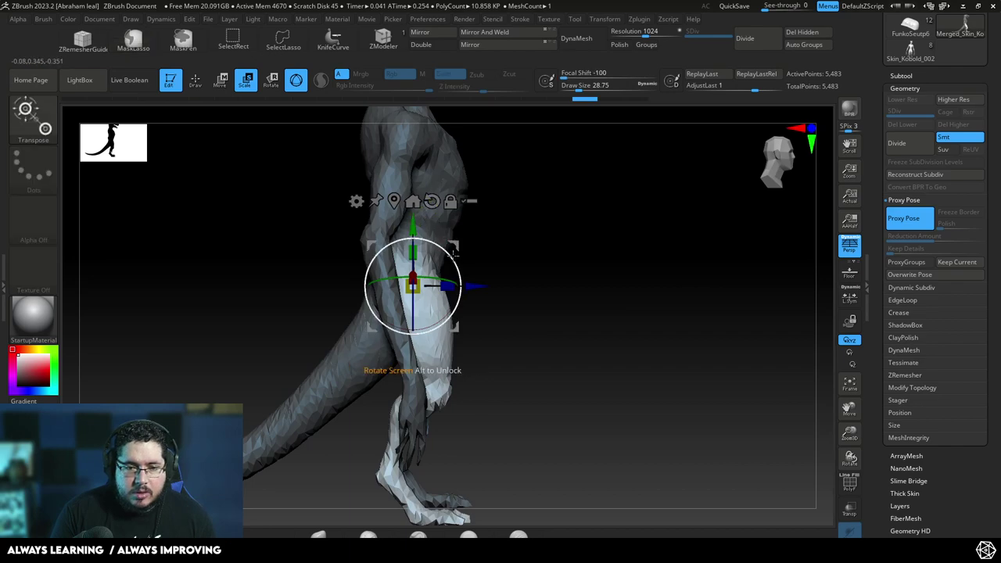
left_click_drag(452, 253, 477, 254)
left_click_drag(390, 234, 393, 237)
key("q")
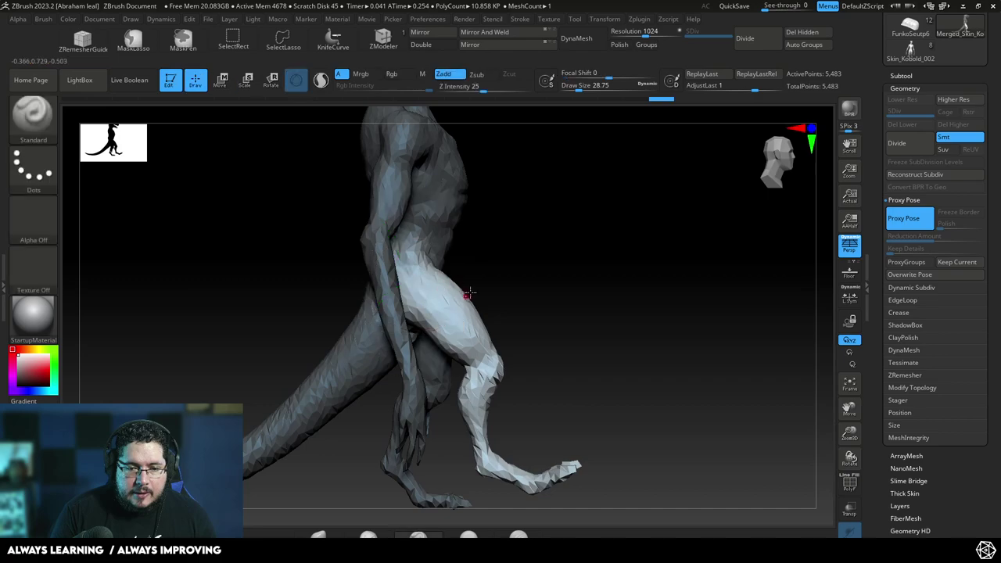
- Mask the right thigh, place the gizmo's pivot at the knee, and rotate the lower leg back about 30 degrees
mouse_move(470, 292)
left_mouse_down("ctrl")
mouse_move(359, 260)
mouse_move(418, 369)
left_mouse_up("ctrl")
left_click_drag(542, 367, 546, 366, "ctrl")
mouse_move(588, 361)
left_mouse_down("alt")
mouse_move(563, 279)
mouse_move(526, 311)
left_mouse_up("alt")
key("w")
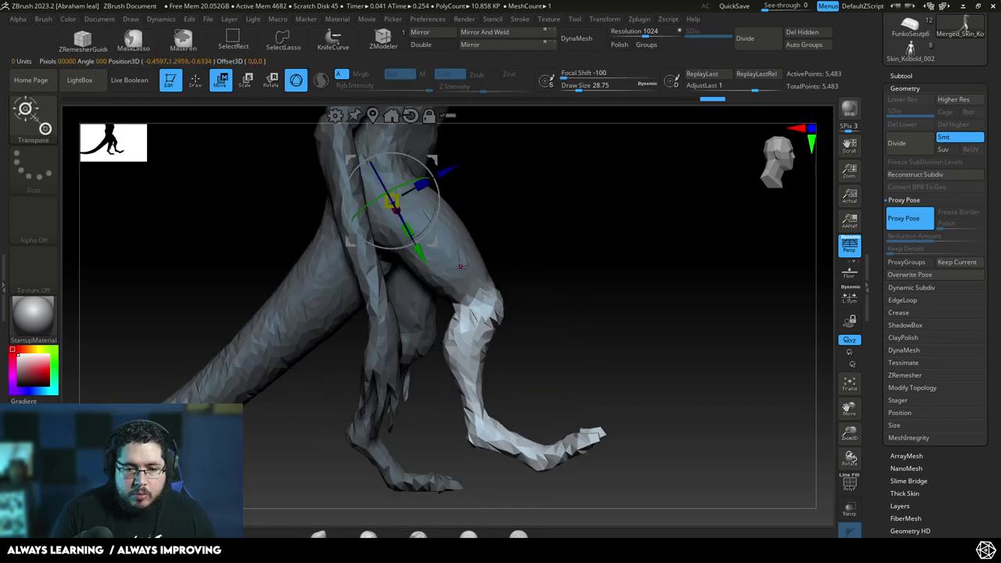
left_click_drag(418, 262, 476, 370, "alt")
left_click_drag(507, 289, 511, 327, "alt")
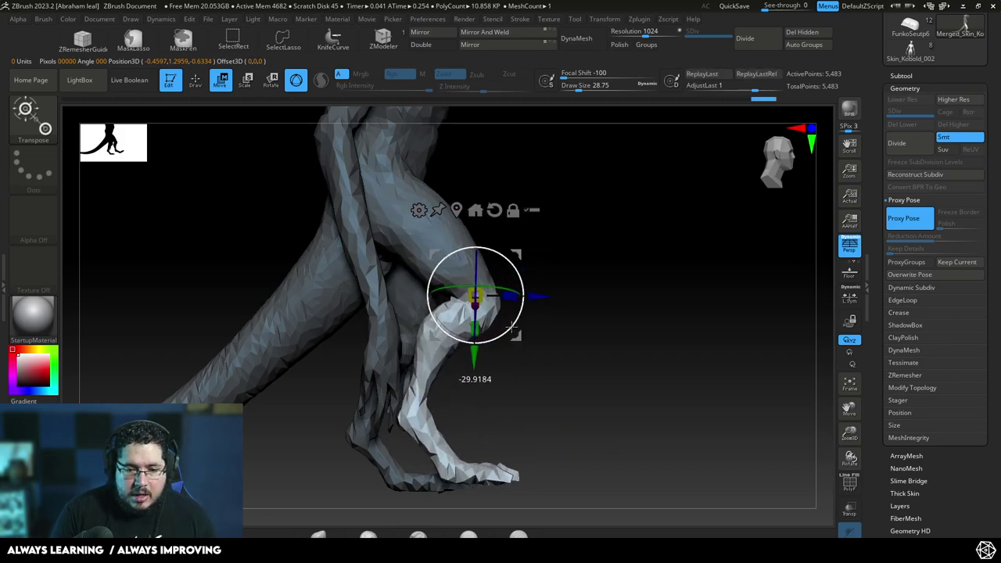
- Rotate the unmasked right lower leg slightly inward toward the tail in front view
left_click_drag(574, 371, 414, 401)
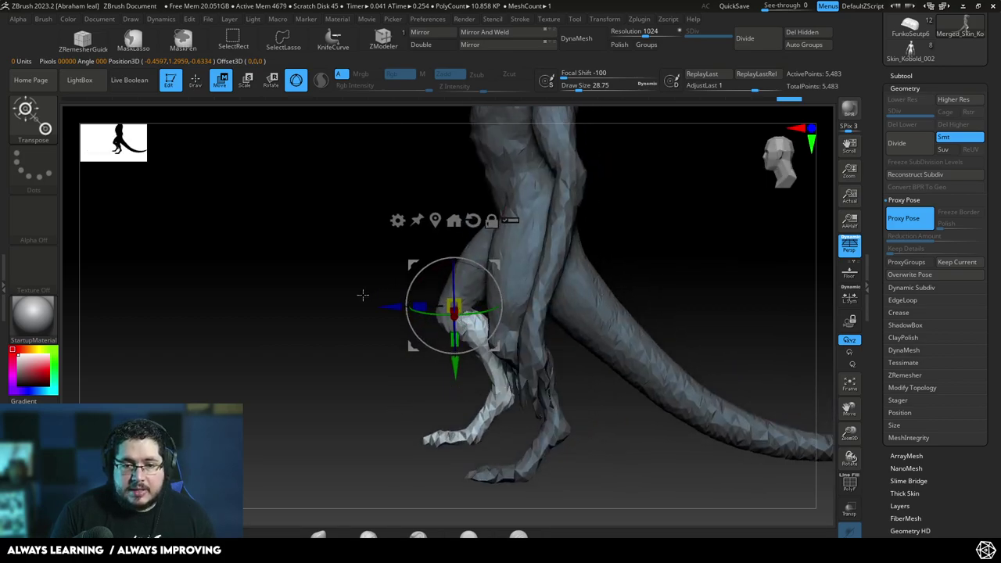
key("q")
left_click_drag(332, 301, 414, 306)
left_click_drag(665, 269, 688, 294, "ctrl")
key("ctrl+z")
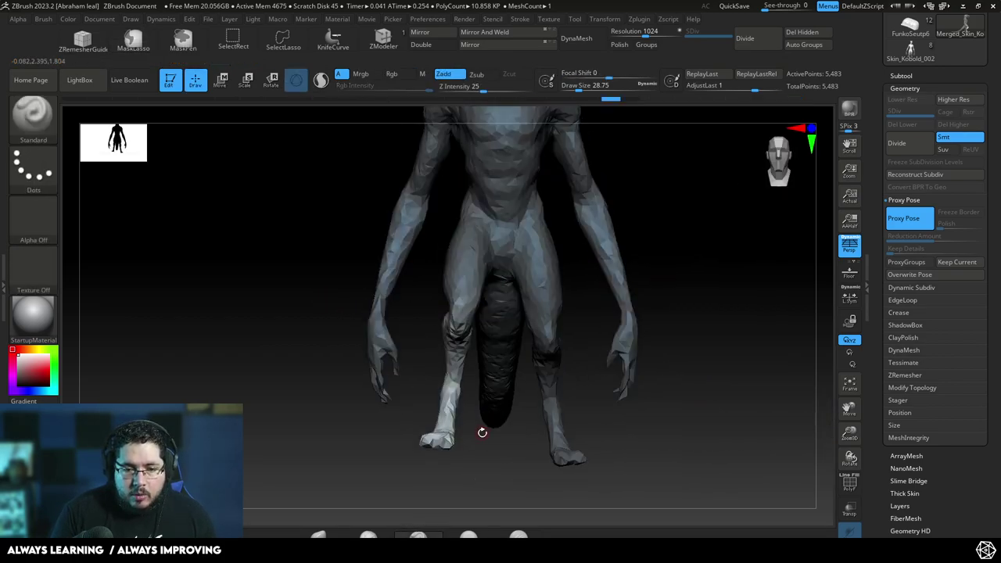
left_click_drag(483, 431, 466, 469)
key("e")
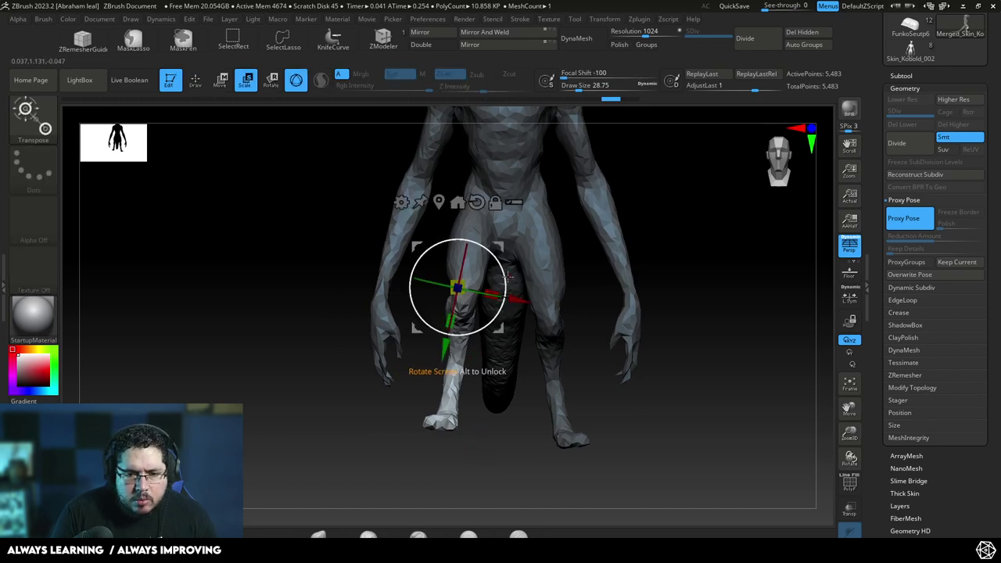
left_click_drag(507, 278, 499, 271)
key("q")
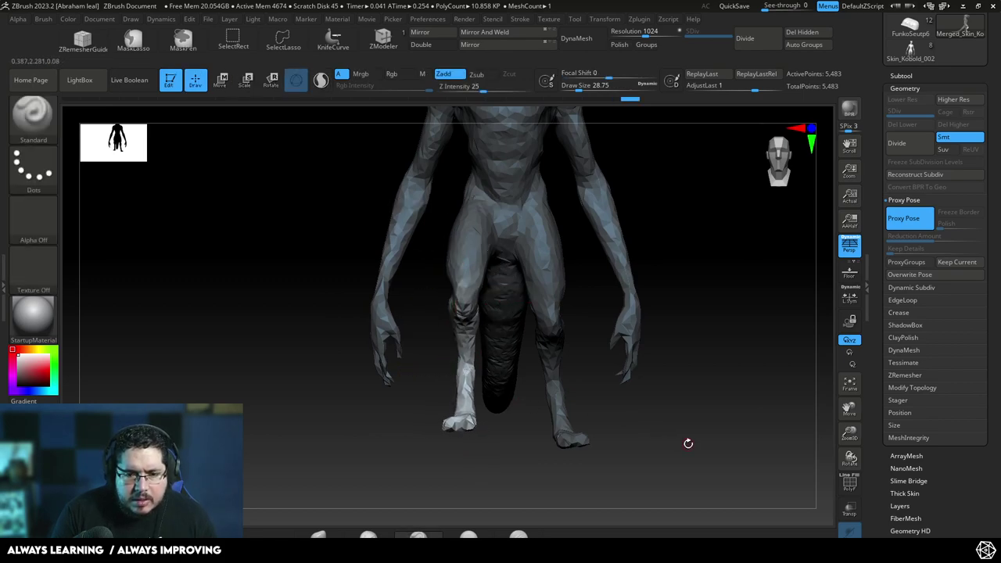
- Clear the current mask, lasso-mask the left leg without the tail, and invert the mask so only that leg is free
left_click_drag(686, 443, 649, 439)
left_click_drag(677, 415, 699, 431, "ctrl")
left_click_drag(622, 448, 652, 454, "shift")
left_click_drag(592, 498, 605, 430, "ctrl")
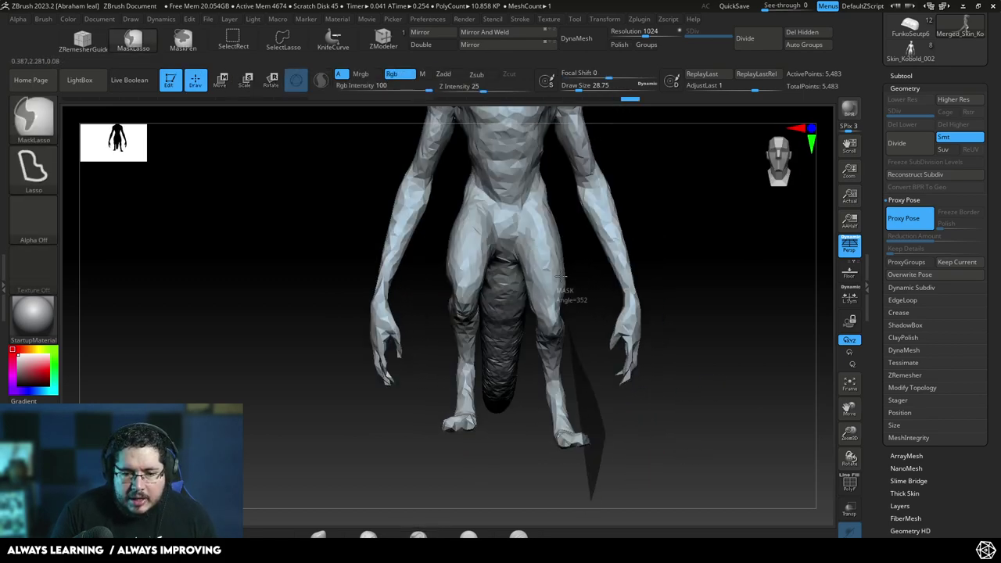
mouse_move(552, 193)
left_mouse_down("ctrl")
mouse_move(583, 469)
mouse_move(523, 301)
left_mouse_up("ctrl")
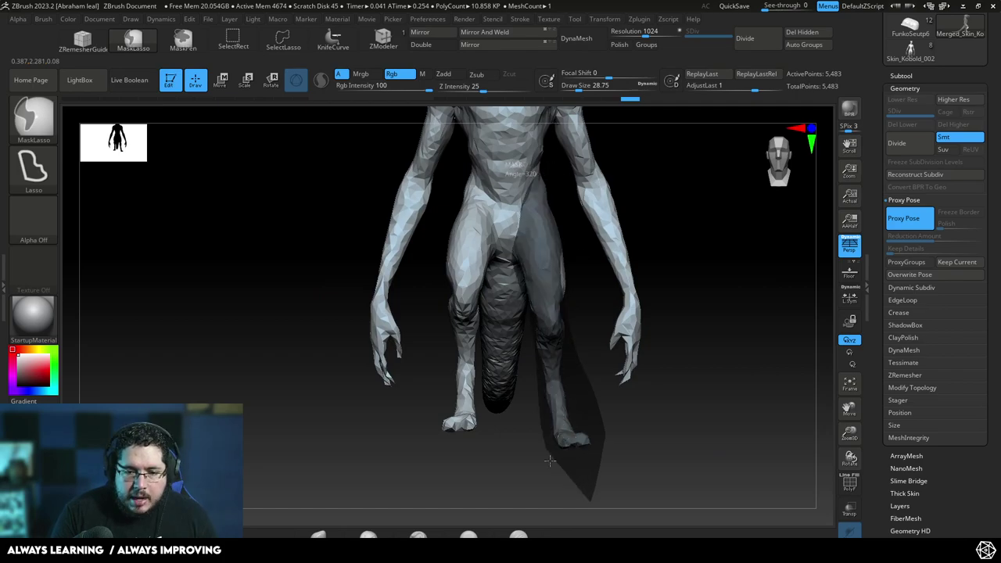
left_click_drag(550, 461, 608, 415, "ctrl")
mouse_move(665, 331)
left_mouse_down()
mouse_move(615, 295)
mouse_move(682, 257)
mouse_move(632, 304)
mouse_move(676, 344)
left_mouse_up()
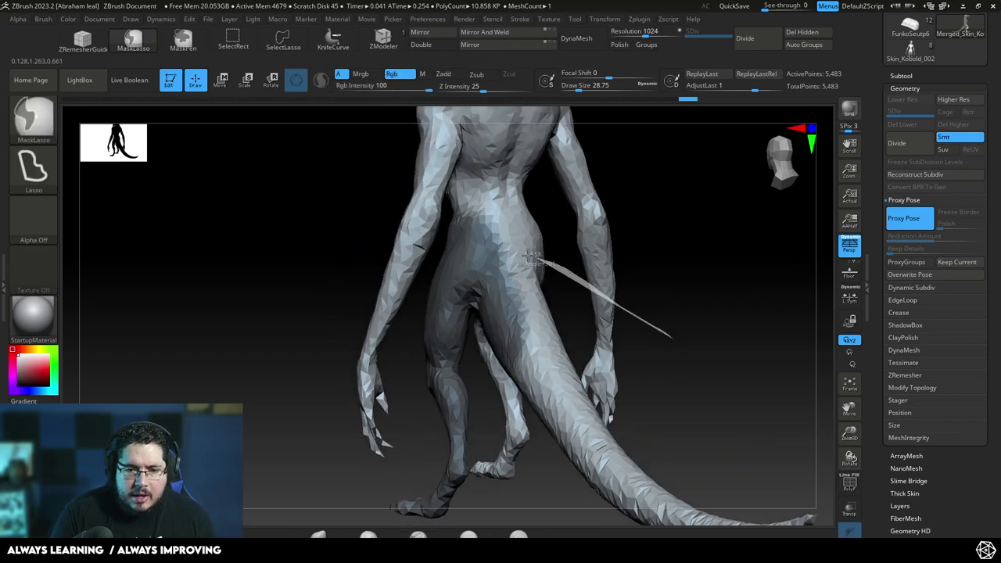
mouse_move(530, 255)
left_mouse_down("ctrl")
mouse_move(474, 317)
mouse_move(469, 430)
left_mouse_up("ctrl")
mouse_move(656, 360)
left_mouse_down()
mouse_move(701, 317)
mouse_move(604, 271)
left_mouse_up()
left_click(659, 300, "ctrl")
- Place the gizmo's pivot at the left hip and rotate the unmasked left leg backward
key("w")
left_click(527, 279, "alt")
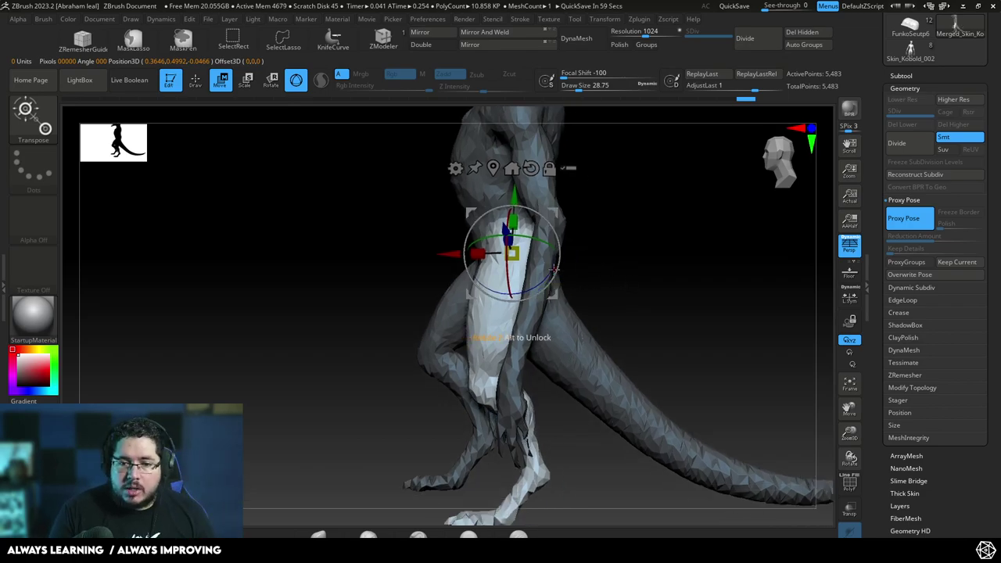
left_click_drag(558, 270, 634, 358)
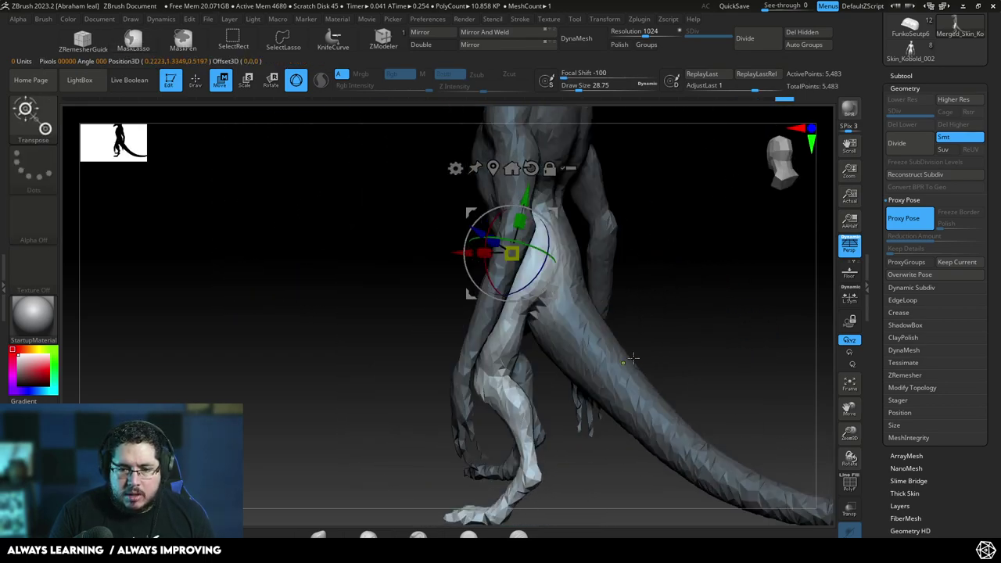
mouse_move(601, 249)
left_mouse_down("ctrl")
mouse_move(590, 247)
mouse_move(538, 322)
mouse_move(650, 353)
mouse_move(575, 297)
mouse_move(565, 252)
mouse_move(574, 245)
left_mouse_up("ctrl")
mouse_move(615, 293)
left_mouse_down("alt")
mouse_move(585, 232)
mouse_move(588, 271)
left_mouse_up("alt")
- Mask the left thigh, place the gizmo's pivot at the knee, and rotate the lower leg up and back
key("q")
mouse_move(592, 179)
left_mouse_down("ctrl")
mouse_move(446, 238)
mouse_move(464, 402)
left_mouse_up("ctrl")
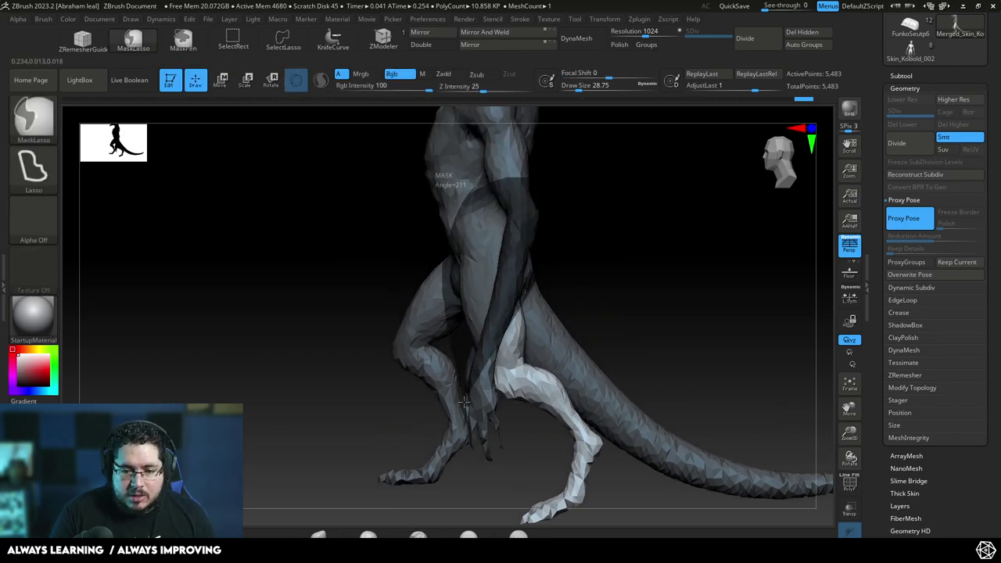
left_click_drag(527, 360, 599, 259)
key("w")
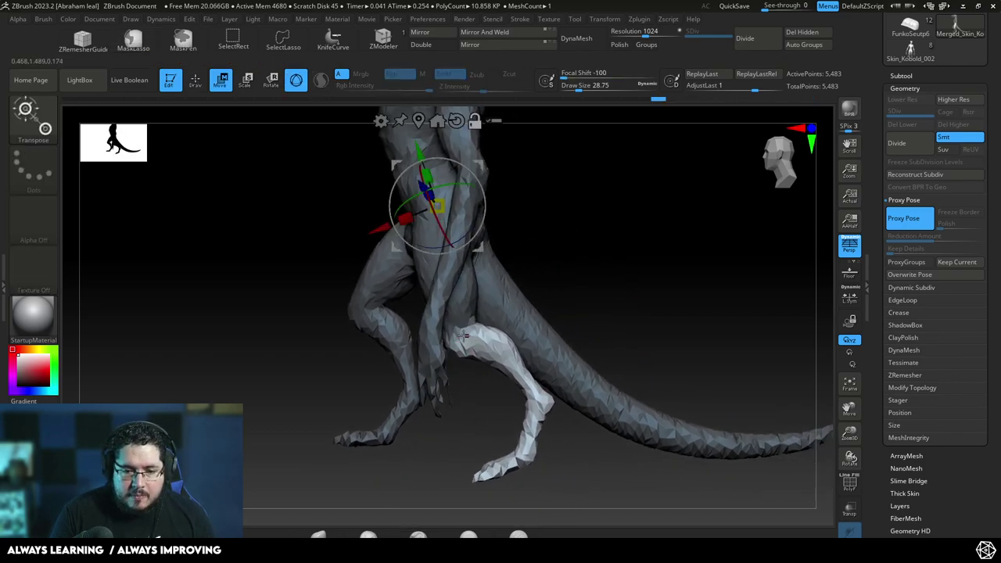
left_click(463, 335)
left_click_drag(514, 332, 507, 310)
key("ctrl+z")
key("q")
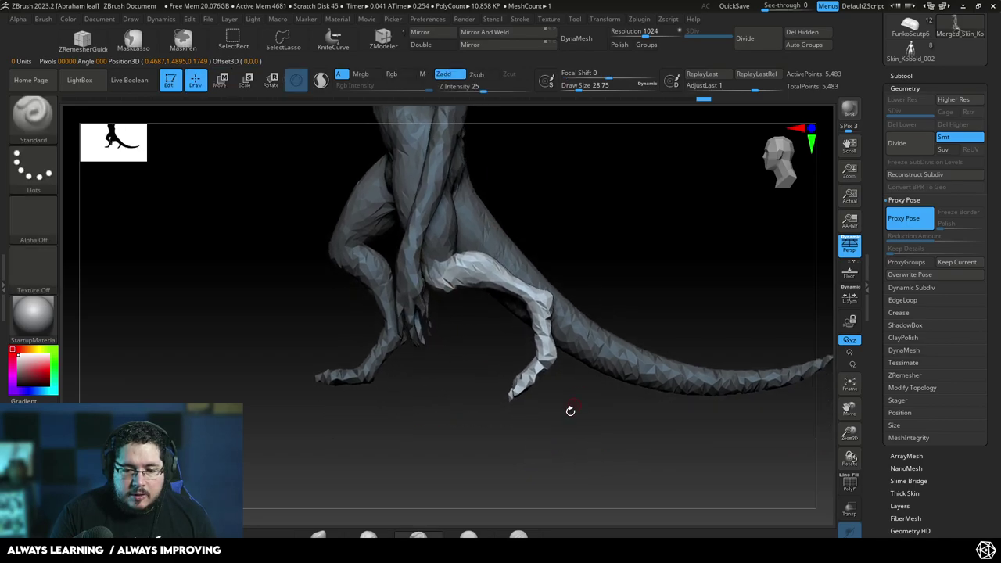
- Mask the left lower leg, place the gizmo's pivot at the ankle, and rotate the foot about 14 degrees
key("ctrl")
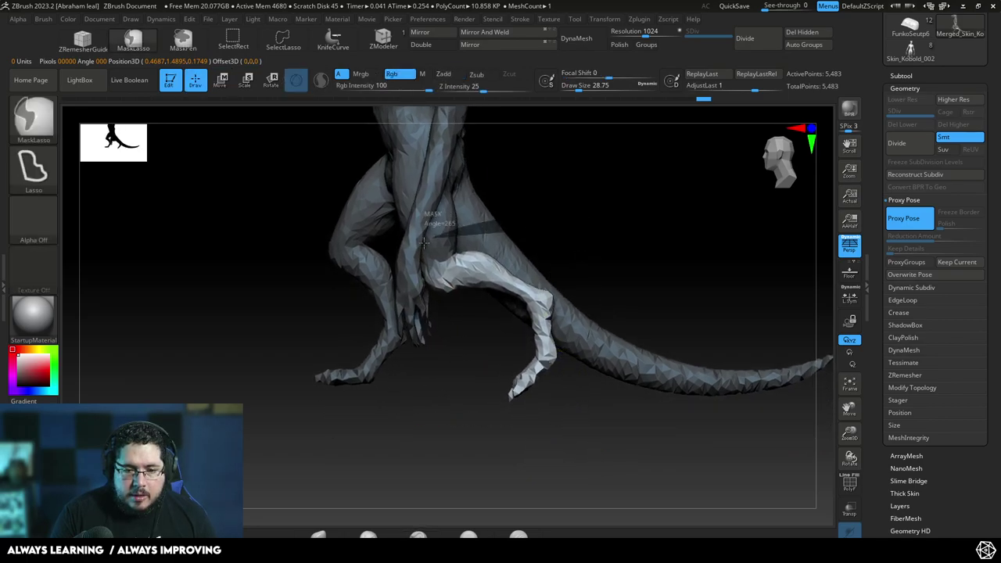
mouse_move(423, 243)
left_mouse_down("ctrl")
mouse_move(501, 355)
mouse_move(625, 368)
mouse_move(579, 380)
left_mouse_up("ctrl")
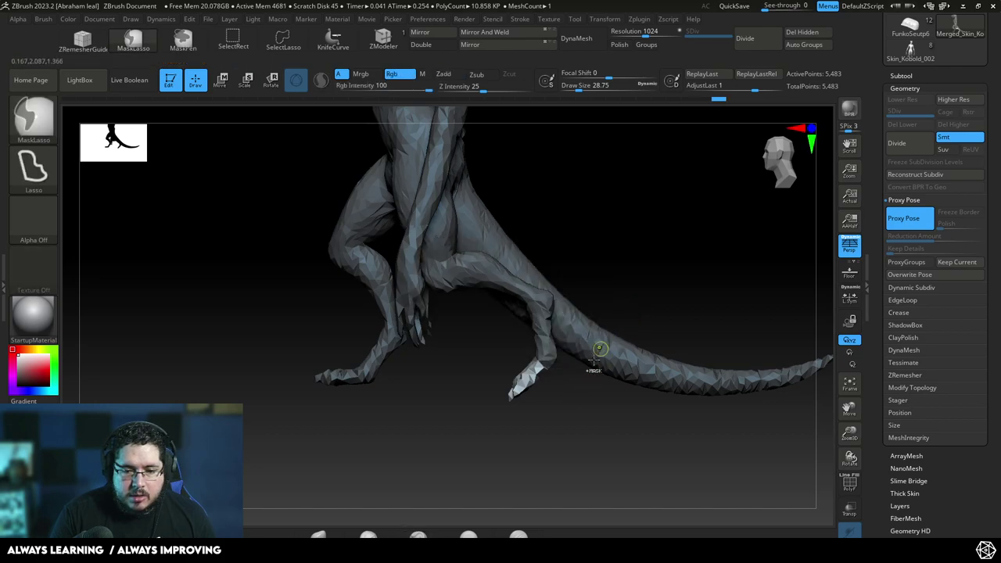
key("w")
left_click(537, 359, "ctrl")
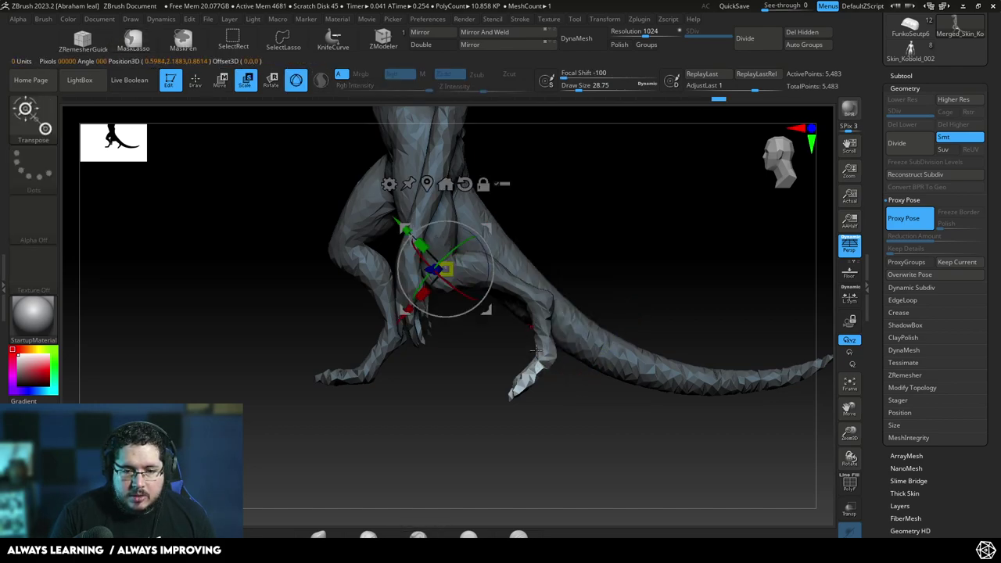
left_click(539, 359, "alt")
mouse_move(580, 337)
left_mouse_down()
mouse_move(560, 314)
mouse_move(579, 337)
left_mouse_up()
mouse_move(556, 176)
left_mouse_down("ctrl")
mouse_move(495, 291)
mouse_move(510, 283)
left_mouse_up("ctrl")
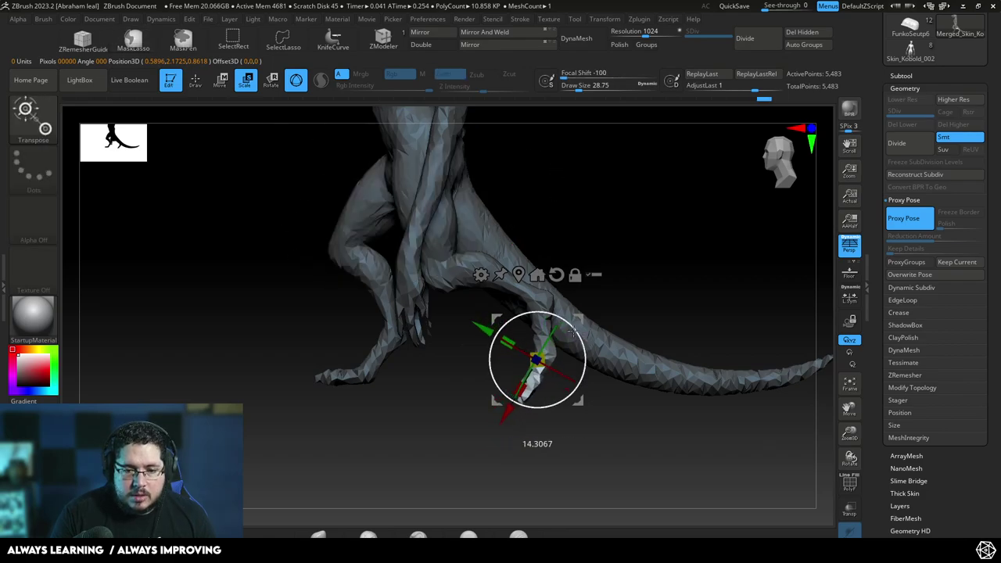
- Clear the mask from the whole body and turn off perspective view
left_click_drag(622, 270, 674, 276)
left_click_drag(665, 313, 649, 345, "ctrl")
mouse_move(649, 344)
left_mouse_down("alt")
mouse_move(643, 314)
mouse_move(668, 400)
mouse_move(637, 413)
left_mouse_up("alt")
key("q")
mouse_move(618, 344)
left_mouse_down()
mouse_move(599, 310)
mouse_move(607, 324)
mouse_move(680, 319)
mouse_move(748, 289)
left_mouse_up()
left_click_drag(796, 242, 642, 264, "alt")
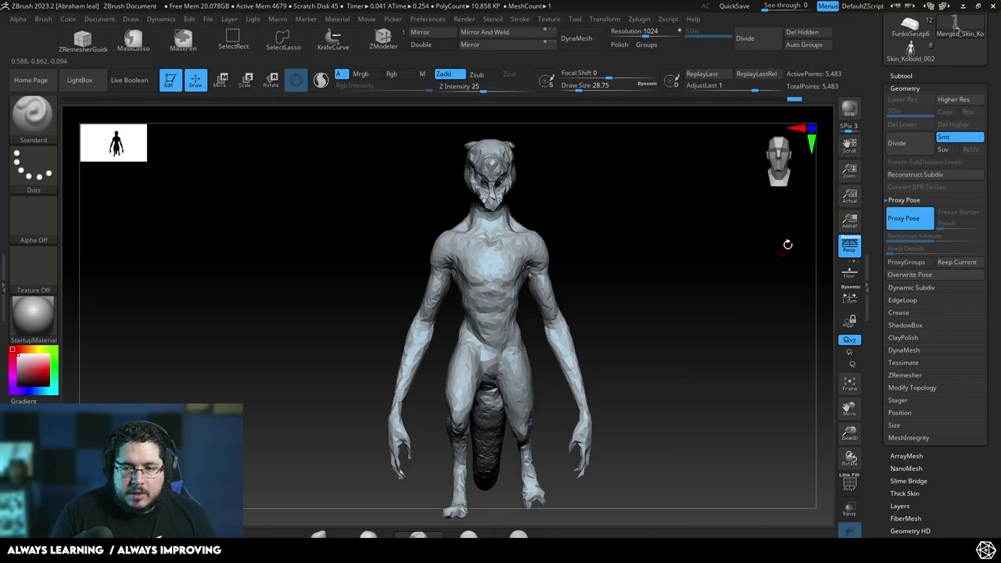
left_click(850, 246)
mouse_move(684, 295)
left_mouse_down("alt")
mouse_move(603, 215)
mouse_move(560, 294)
mouse_move(516, 337)
mouse_move(503, 430)
left_mouse_up("alt")
left_click_drag(228, 363, 449, 368, "alt")
- Isolate the front of the left foot with an inverted lasso mask, rotate it about 21 degrees, and clear the mask
left_click_drag(506, 391, 477, 303, "ctrl")
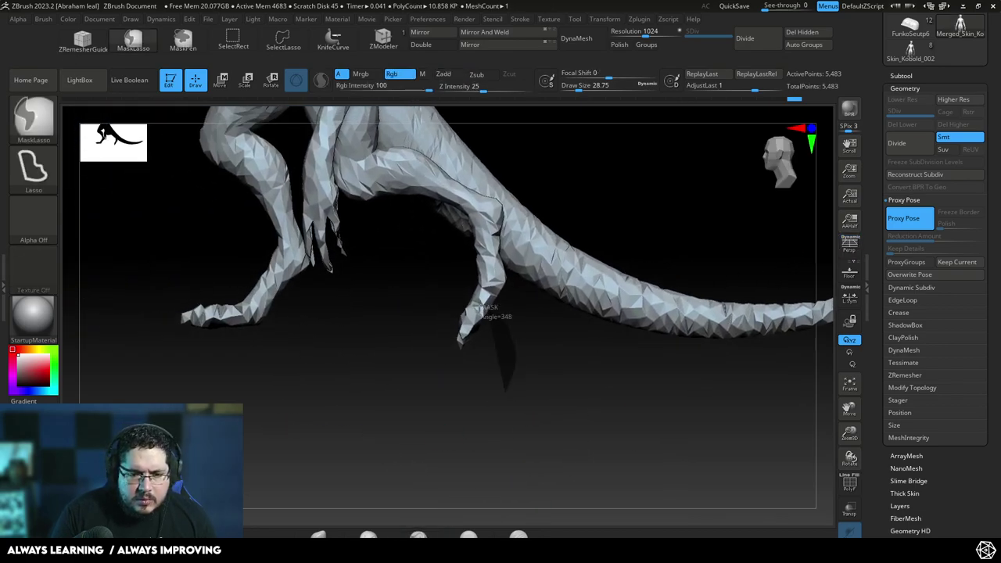
key("w")
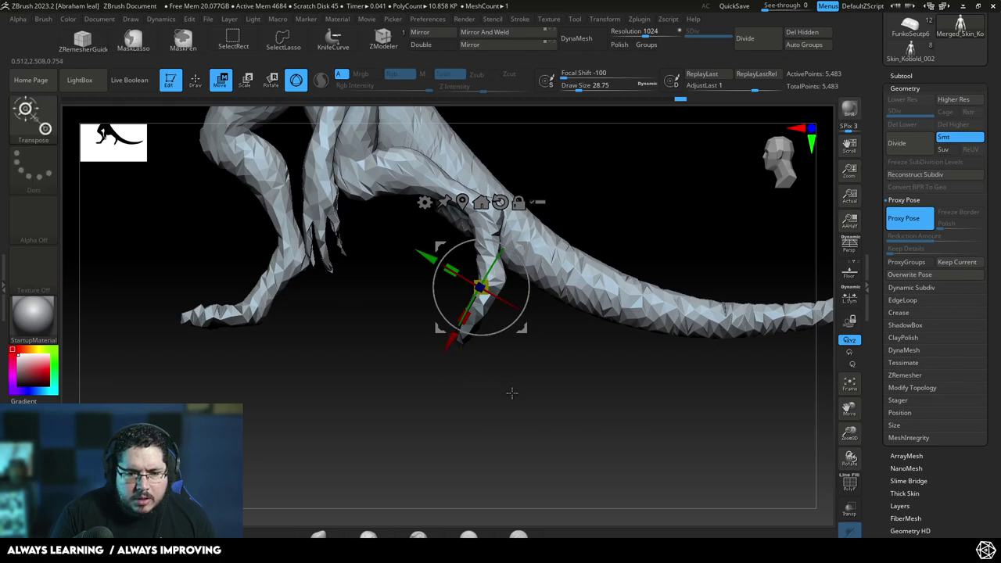
left_click(513, 392, "ctrl")
left_click_drag(450, 342, 440, 360, "alt")
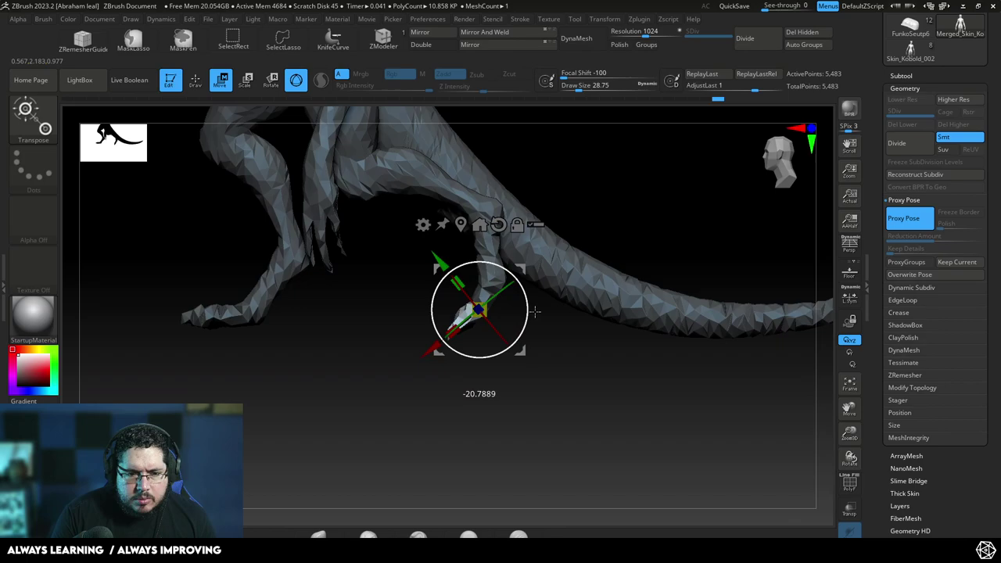
key("q")
left_click_drag(554, 422, 570, 438, "ctrl")
- Lasso-mask the head, torso and both arms, and invert the mask so only the upper body is free
left_click_drag(516, 418, 591, 402)
mouse_move(568, 355)
left_mouse_down("alt")
mouse_move(593, 371)
mouse_move(614, 286)
mouse_move(628, 331)
mouse_move(623, 305)
left_mouse_up("alt")
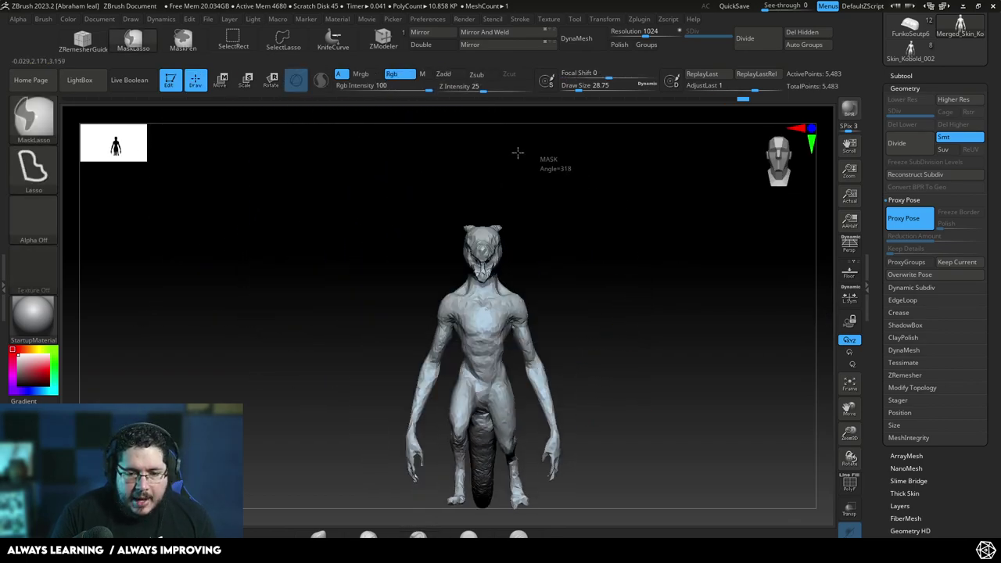
mouse_move(517, 153)
left_mouse_down("ctrl")
mouse_move(391, 491)
mouse_move(435, 422)
left_mouse_up("ctrl")
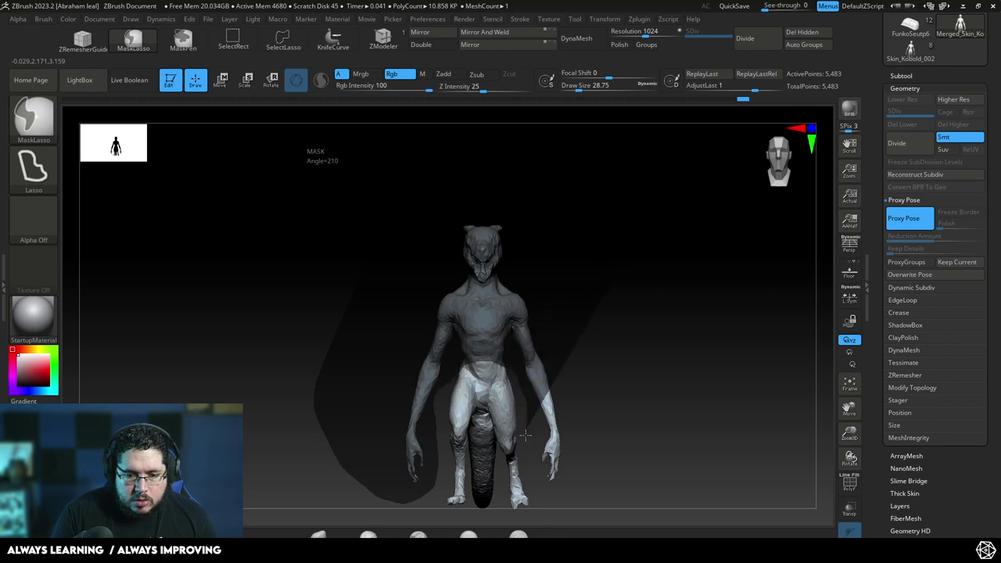
left_click_drag(526, 435, 547, 438, "ctrl")
mouse_move(632, 402)
left_mouse_down()
mouse_move(581, 398)
mouse_move(618, 336)
mouse_move(618, 312)
left_mouse_up()
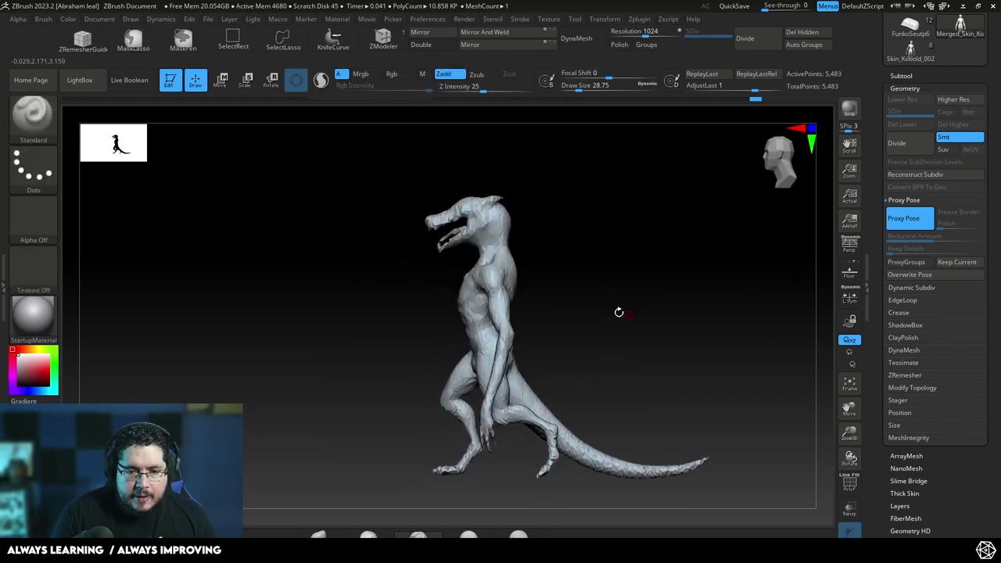
left_click(607, 306, "ctrl")
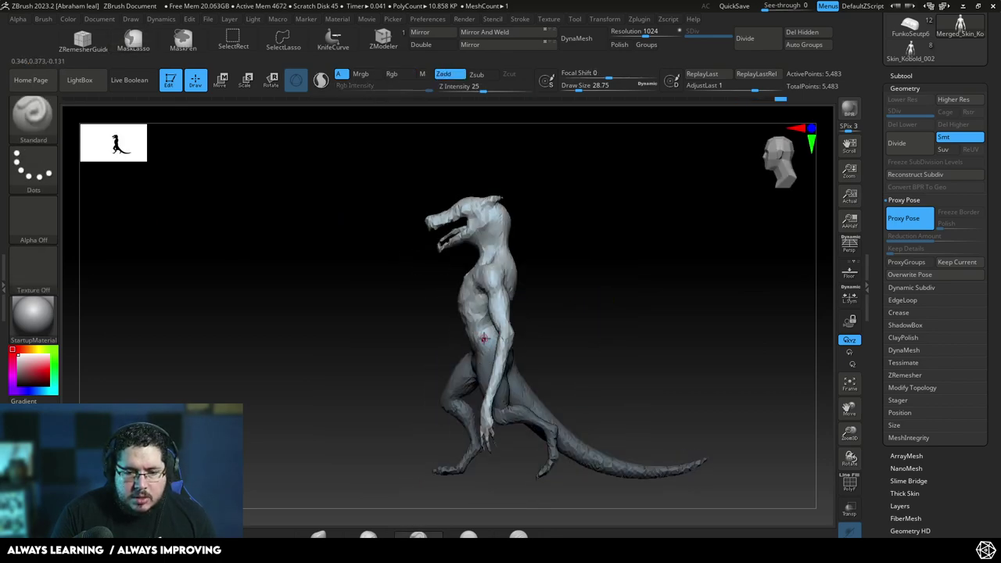
- Place the gizmo's pivot at the waist and tilt the upper body slightly forward in side view
key("w")
left_click(485, 336)
left_click_drag(511, 292, 509, 290)
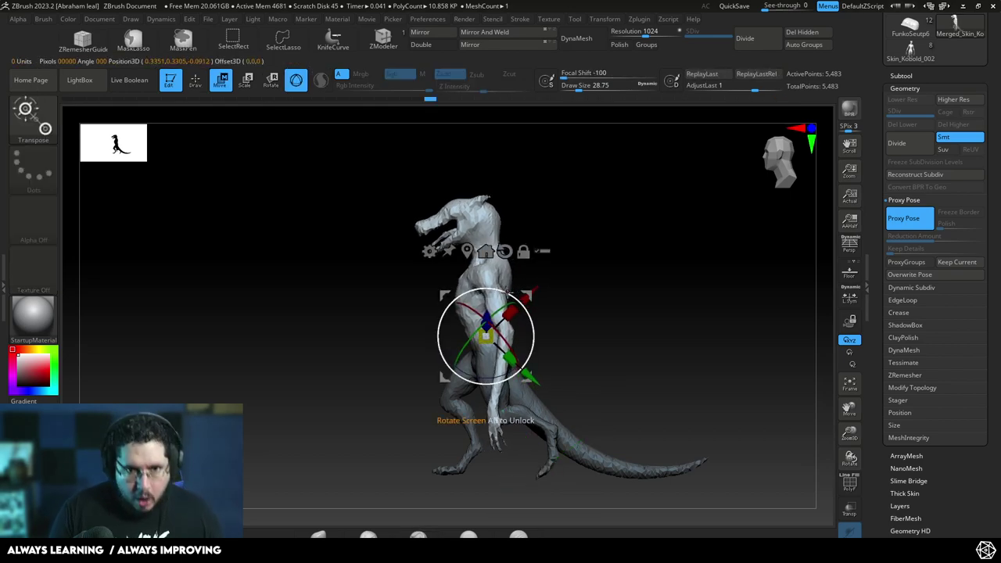
- Twist and lean the upper body slightly about the waist in front view, and clear the mask
left_click_drag(598, 294, 513, 360, "shift")
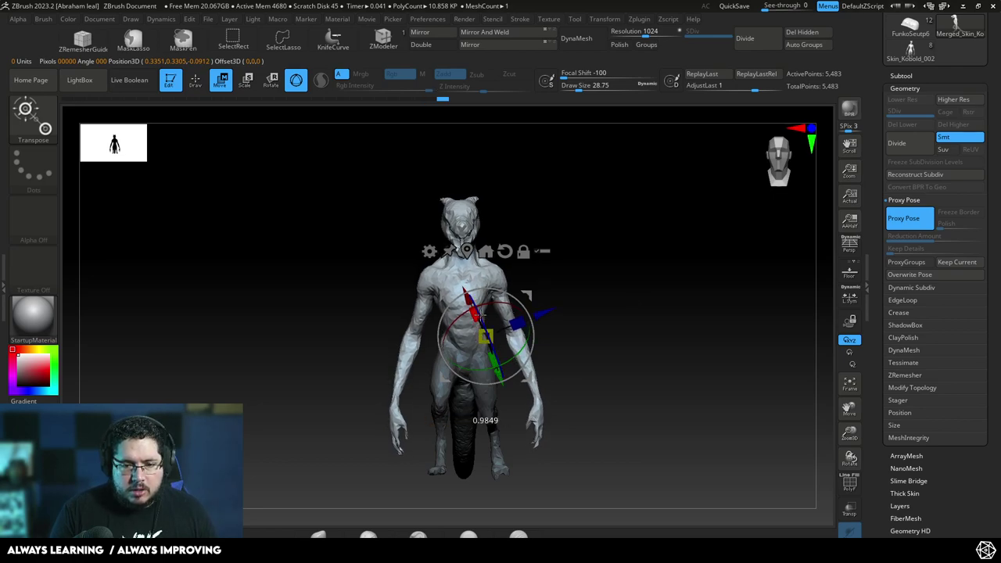
left_click_drag(597, 283, 541, 335, "shift")
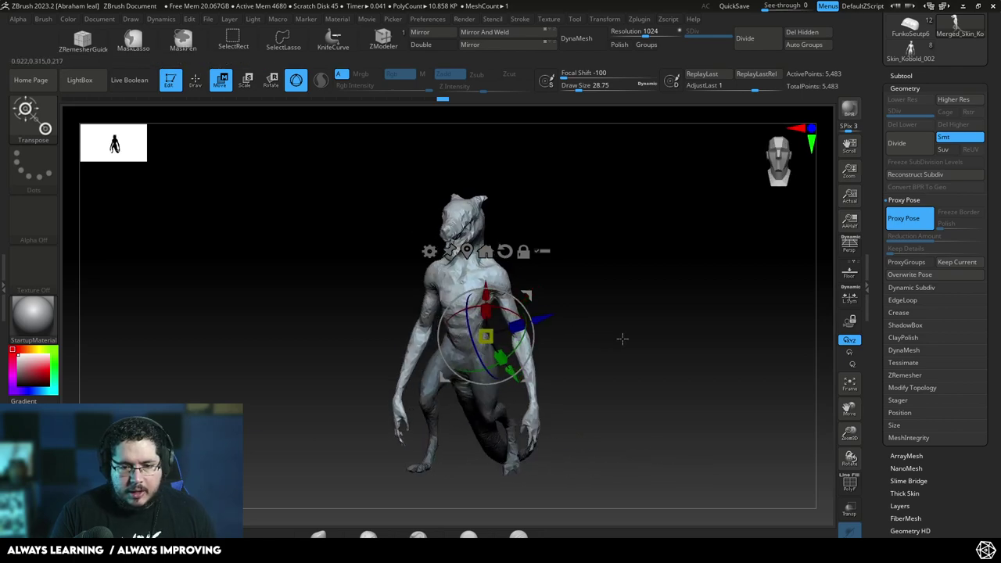
left_click_drag(625, 355, 644, 358, "shift")
mouse_move(520, 342)
left_mouse_down()
mouse_move(522, 352)
mouse_move(507, 358)
left_mouse_up()
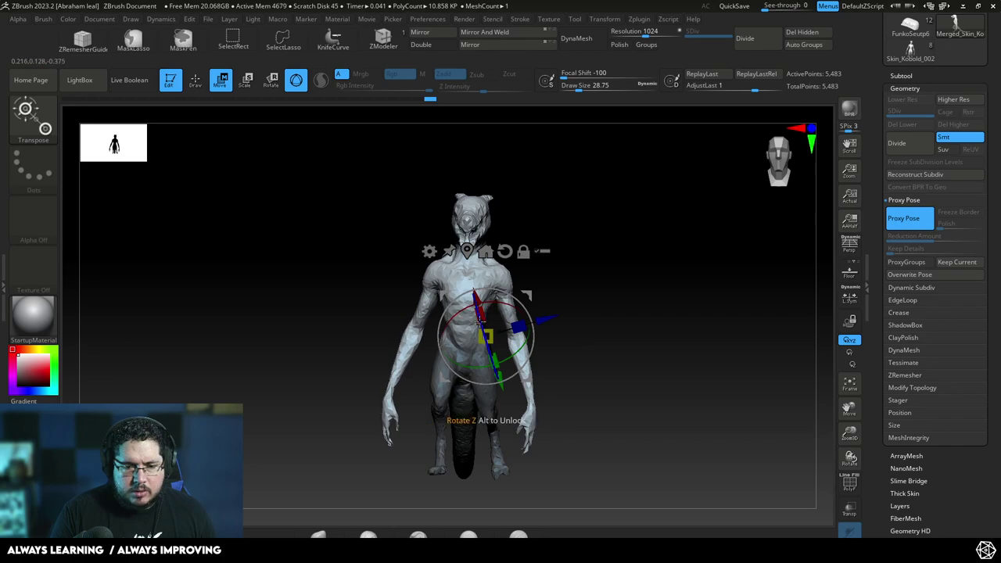
left_click_drag(498, 306, 498, 305)
key("q")
mouse_move(569, 272)
left_mouse_down()
mouse_move(601, 337)
mouse_move(539, 332)
mouse_move(587, 313)
mouse_move(652, 326)
mouse_move(592, 420)
left_mouse_up()
mouse_move(595, 471)
left_mouse_down("ctrl")
mouse_move(586, 284)
mouse_move(569, 282)
left_mouse_up("ctrl")
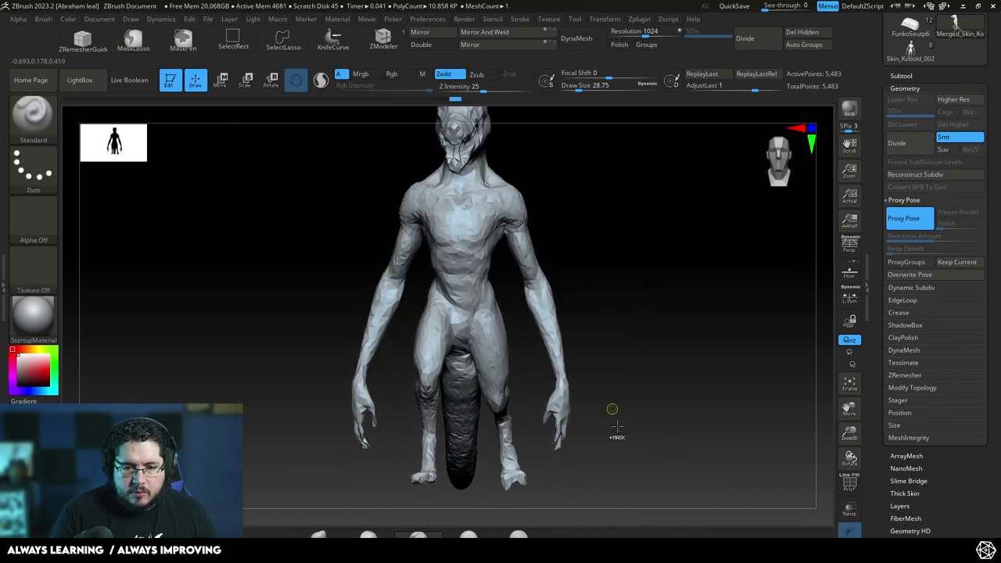
- Lasso-mask the left forearm and hand, and invert the mask so only they can be transformed from the elbow
left_click_drag(609, 409, 580, 260, "ctrl")
mouse_move(506, 315)
left_mouse_down("ctrl")
mouse_move(581, 491)
mouse_move(598, 483)
left_mouse_up("ctrl")
left_click_drag(689, 352, 631, 328, "shift")
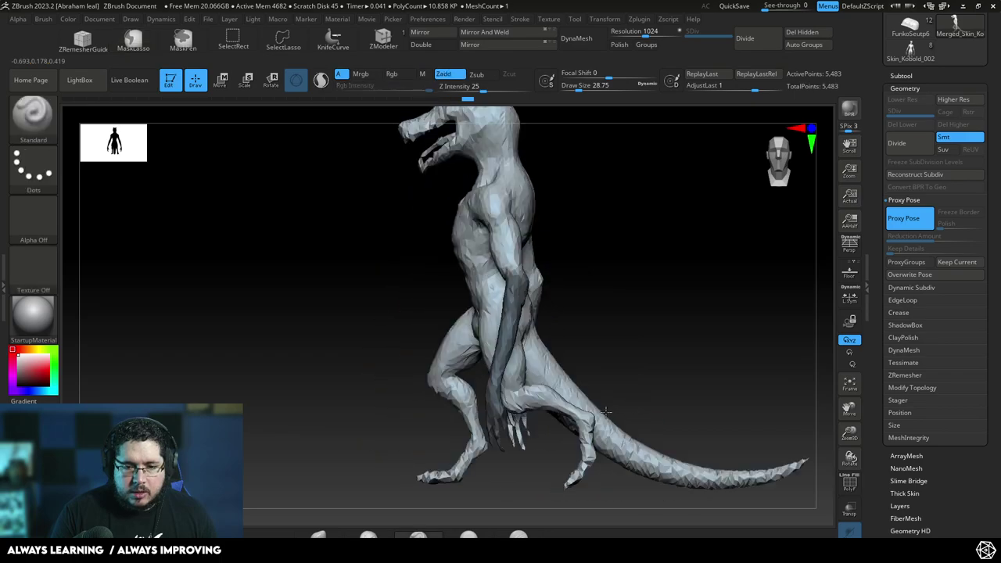
left_click(630, 310, "ctrl")
key("w")
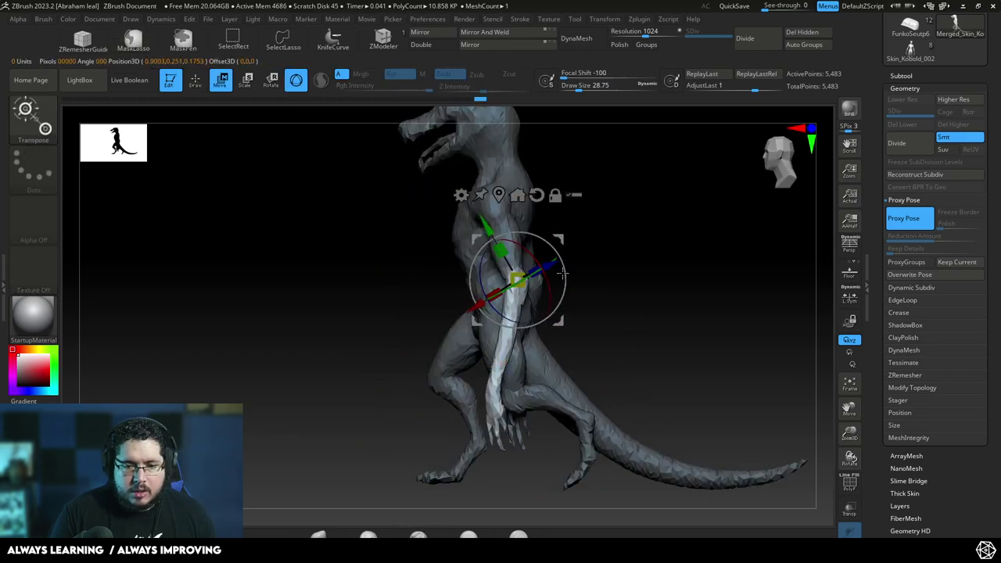
- Try rotating the left forearm forward at the elbow and moving it, and undo these changes
left_click_drag(590, 320, 645, 326)
key("q")
key("ctrl+z")
key("w")
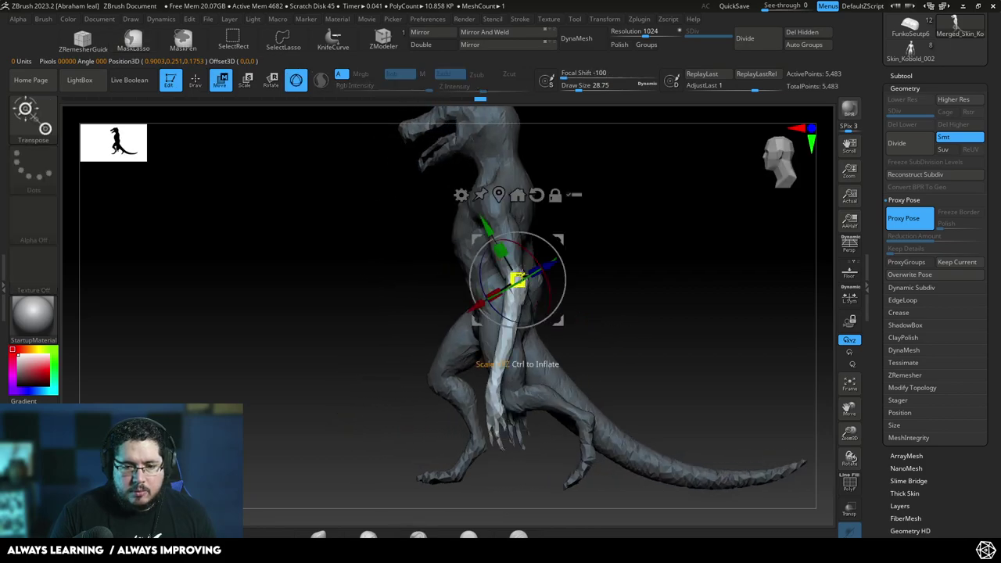
left_click_drag(543, 240, 510, 285)
left_click_drag(610, 289, 668, 320, "alt")
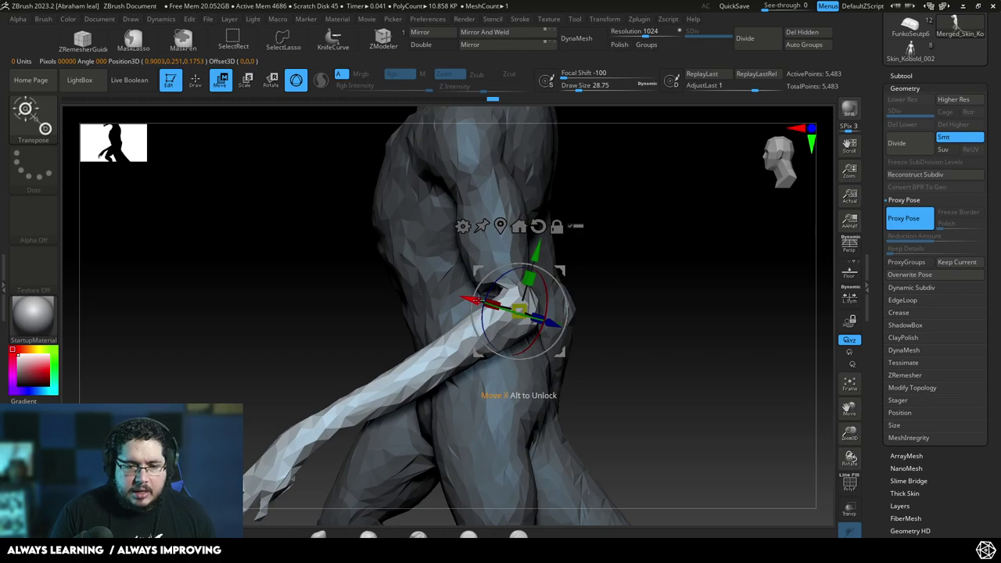
left_click_drag(479, 301, 477, 300)
key("q")
key("ctrl+z")
key("ctrl+z")
- Refine the mask around the left elbow and rotate the forearm forward at the elbow in side view
left_click_drag(637, 300, 657, 287)
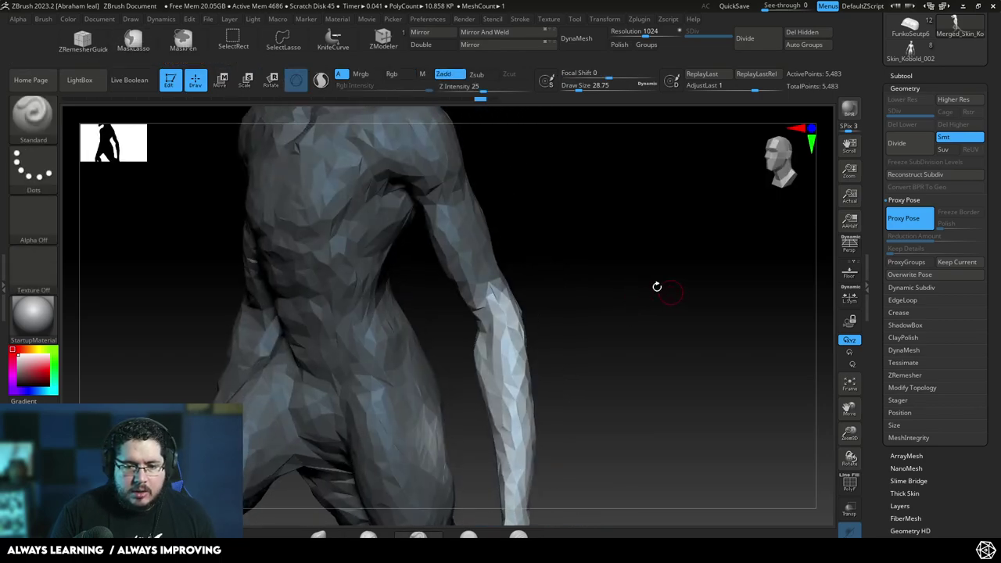
key("ctrl")
left_click_drag(500, 282, 502, 280, "ctrl")
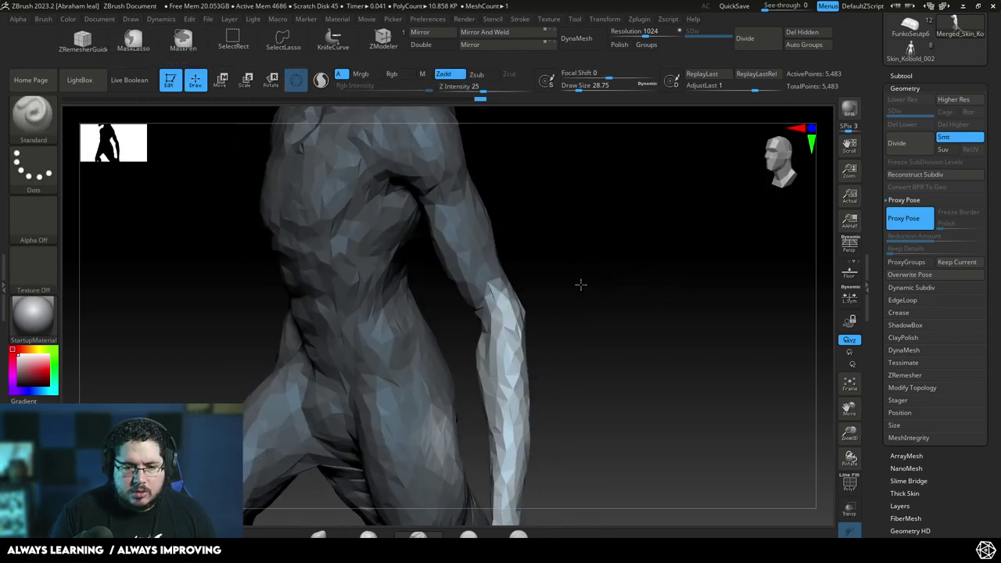
mouse_move(678, 293)
left_mouse_down()
mouse_move(621, 309)
mouse_move(624, 334)
mouse_move(715, 326)
left_mouse_up()
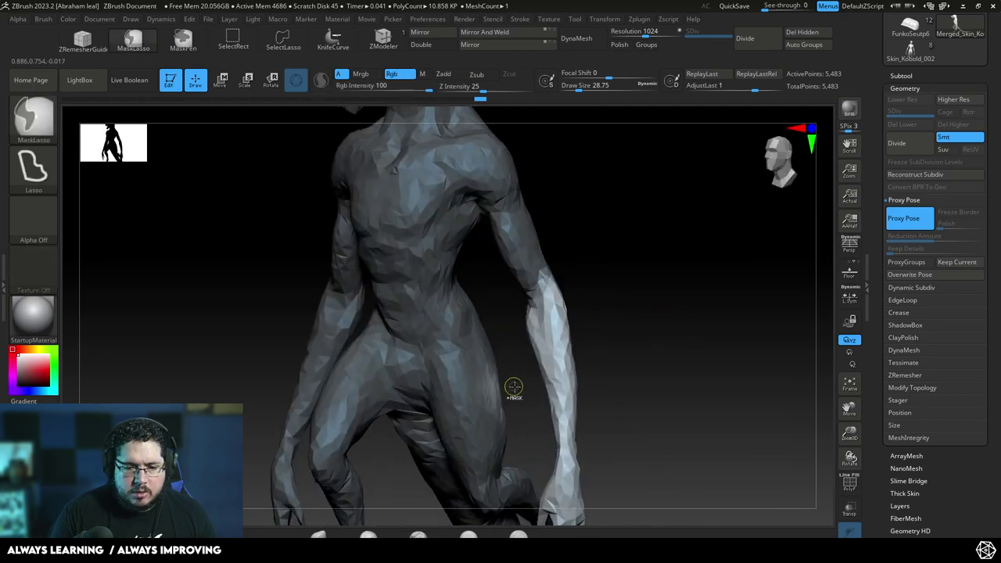
mouse_move(512, 386)
left_mouse_down("ctrl")
mouse_move(509, 447)
mouse_move(514, 438)
left_mouse_up("ctrl")
left_click_drag(657, 338, 557, 344)
key("w")
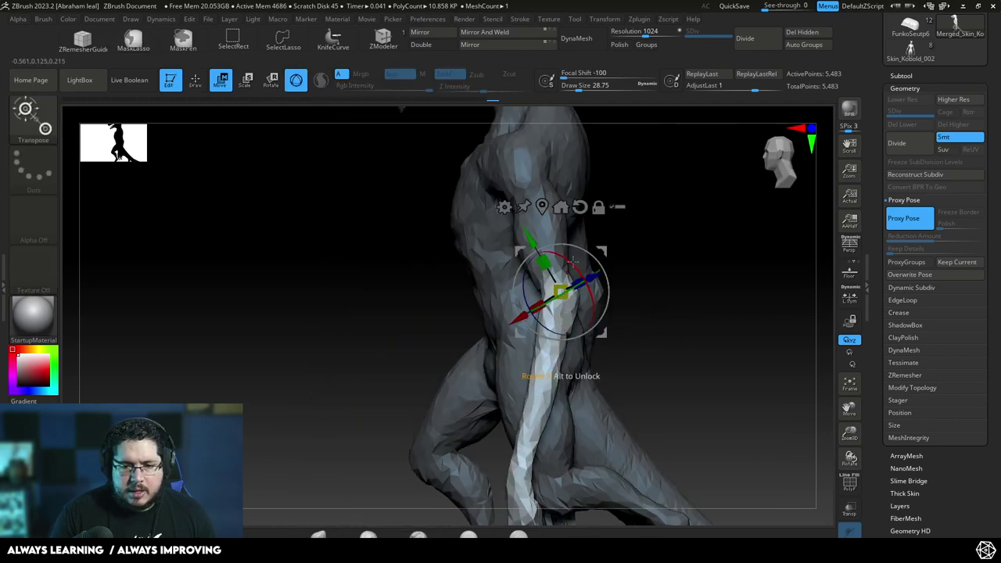
mouse_move(574, 258)
left_mouse_down()
mouse_move(593, 297)
mouse_move(573, 270)
mouse_move(595, 282)
left_mouse_up()
key("q")
- Lasso-mask the left forearm so only the left hand stays unmasked, and place the gizmo on the wrist
left_click_drag(662, 359, 675, 293, "alt")
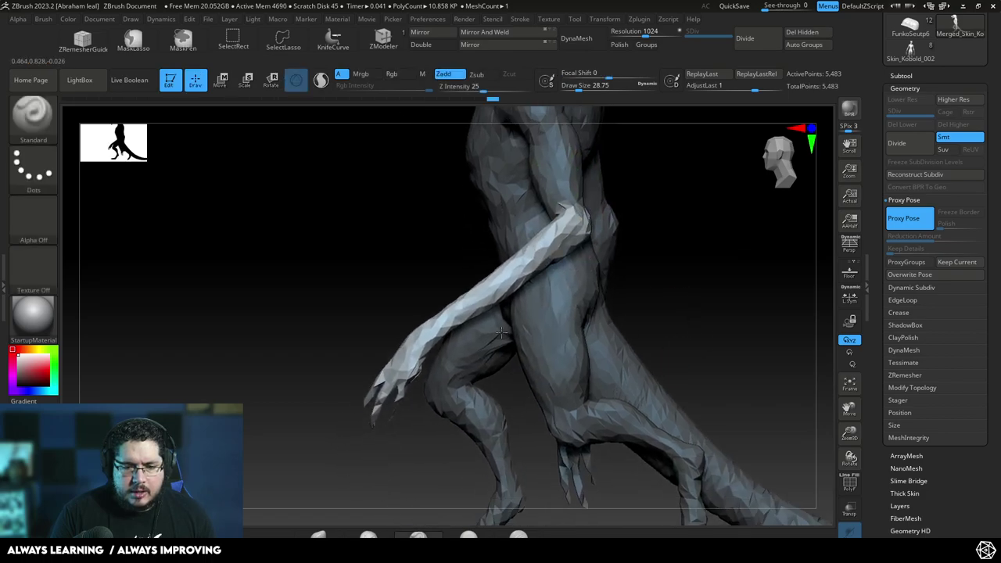
mouse_move(606, 197)
left_mouse_down("ctrl")
mouse_move(459, 210)
mouse_move(399, 312)
mouse_move(460, 364)
left_mouse_up("ctrl")
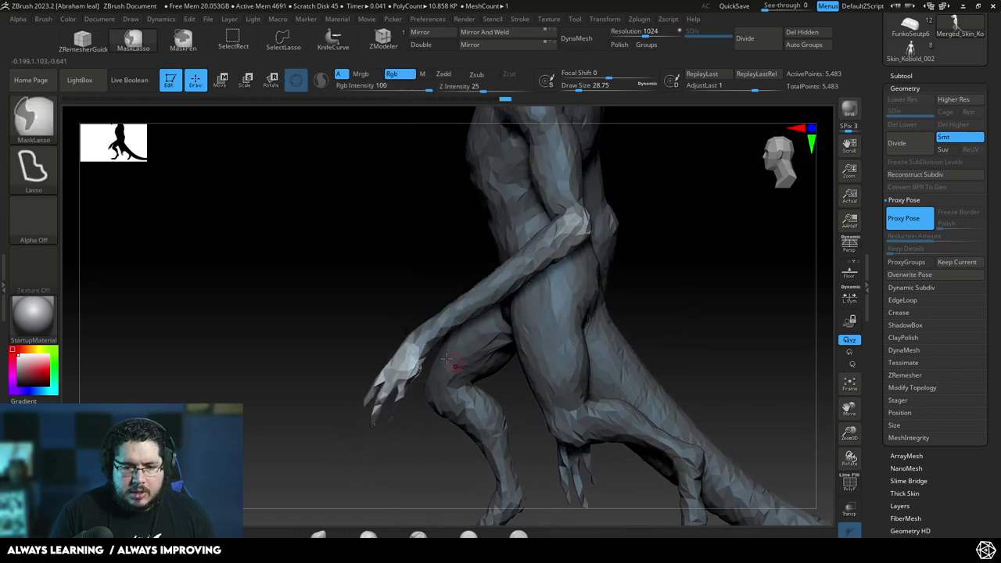
key("w")
left_click(420, 345, "ctrl")
left_click(419, 346, "alt")
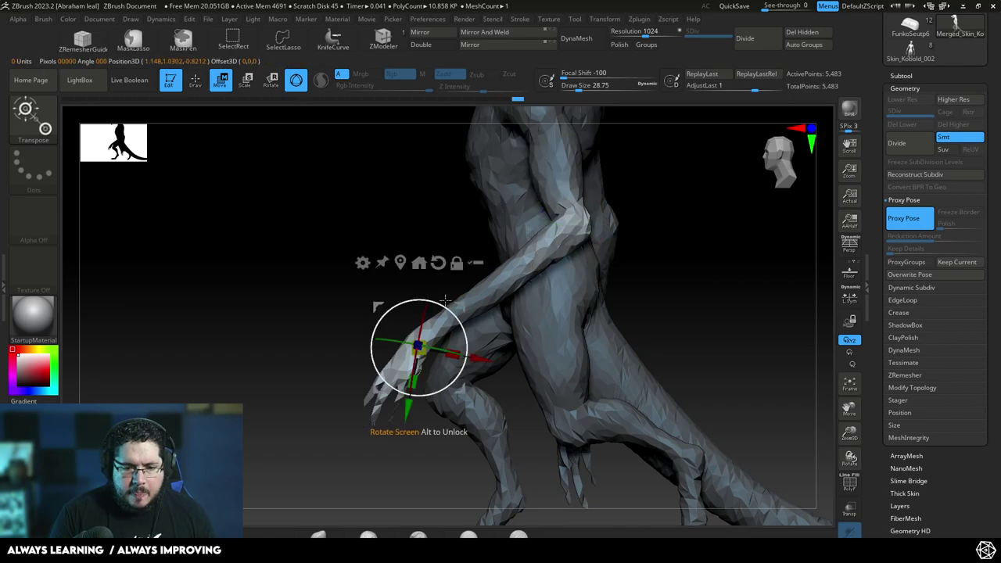
- Try rotating the left hand at the wrist, and undo the rotation
left_click_drag(441, 303, 423, 299)
key("ctrl+z")
key("ctrl+z")
- Reposition the gizmo on the left wrist, rotate the hand slightly in side view, and clear the mask
left_click_drag(635, 147, 623, 317, "ctrl")
left_click(419, 346, "alt")
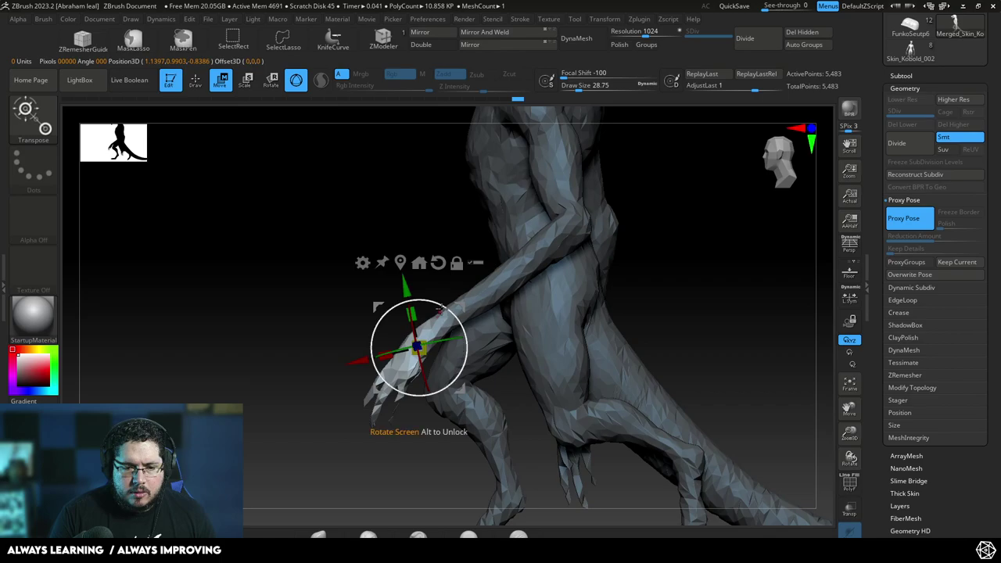
left_click_drag(441, 309, 424, 300)
mouse_move(309, 391)
left_mouse_down()
mouse_move(523, 332)
mouse_move(576, 337)
mouse_move(586, 322)
mouse_move(664, 337)
left_mouse_up()
key("q")
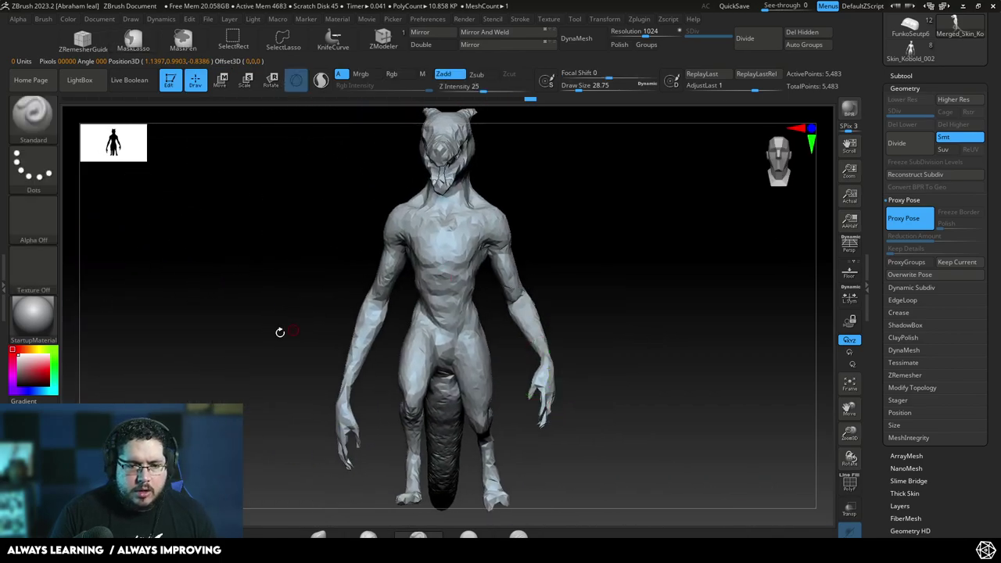
- Lasso-mask the whole right arm from the shoulder, soften the mask edge, and invert it so only the arm is free
left_click_drag(279, 332, 334, 317)
mouse_move(320, 362)
left_mouse_down()
mouse_move(339, 347)
mouse_move(356, 485)
mouse_move(436, 283)
left_mouse_up()
left_click_drag(441, 220, 410, 205, "ctrl")
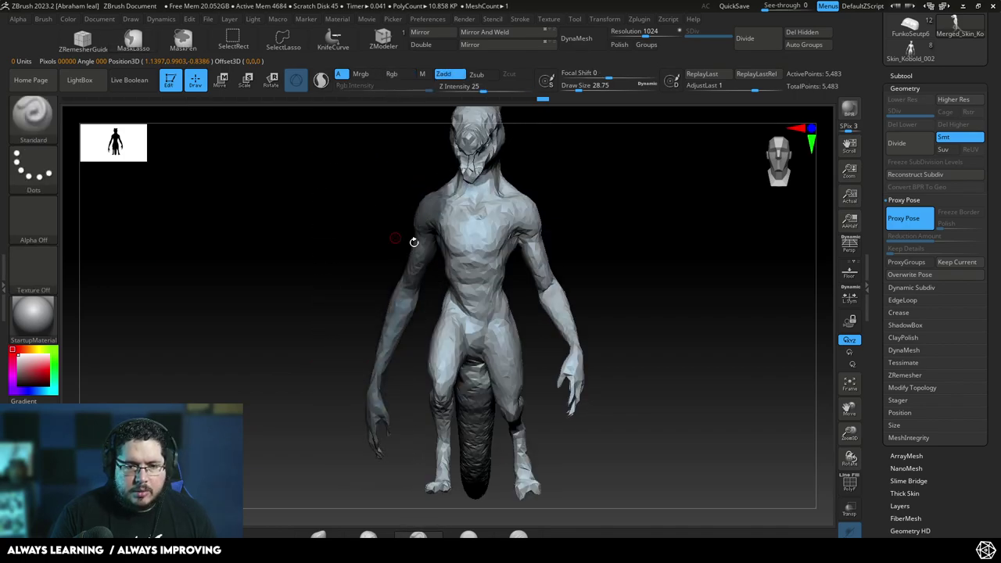
left_click(415, 241, "ctrl")
left_click(415, 241, "ctrl")
left_click_drag(367, 240, 538, 243)
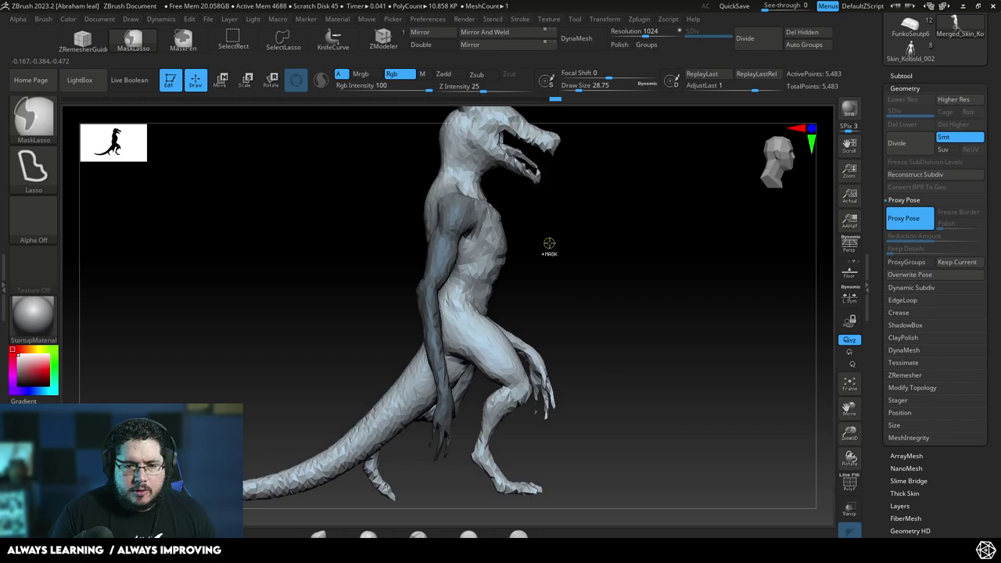
left_click(538, 243, "ctrl")
- Place the gizmo on the right shoulder and swing the right arm backward in side view
key("w")
left_click(457, 211)
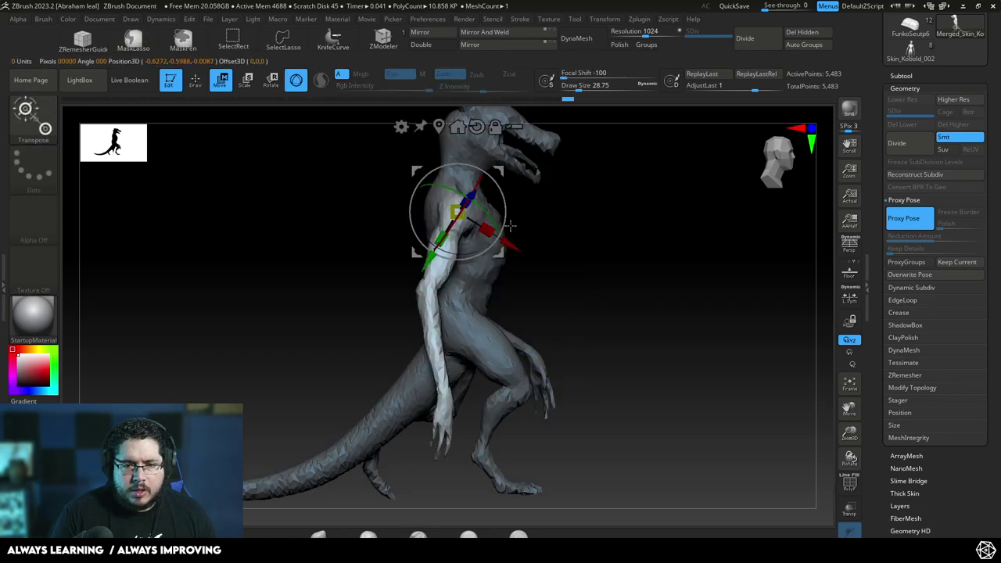
left_click_drag(500, 205, 506, 223)
key("q")
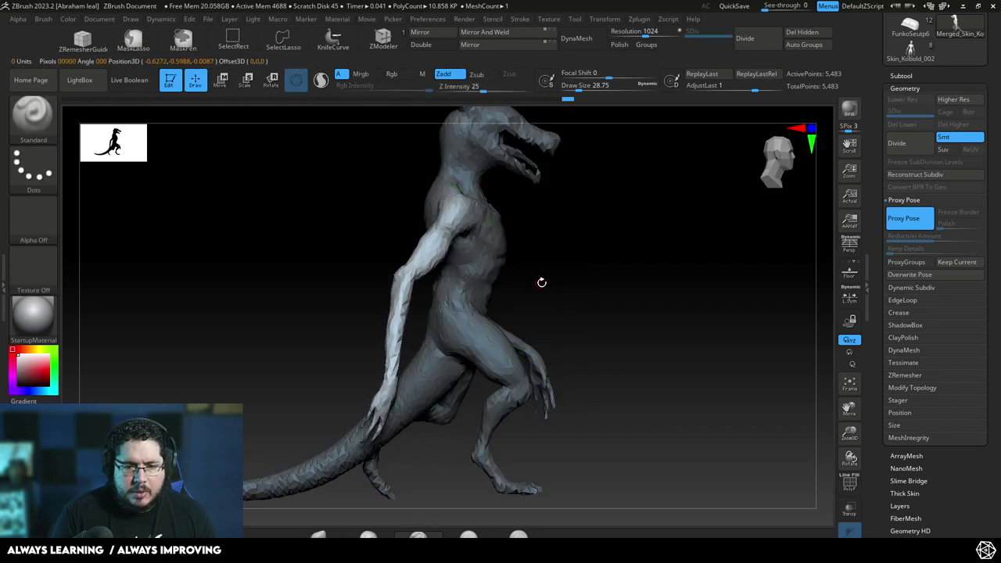
left_click_drag(521, 306, 546, 272, "alt")
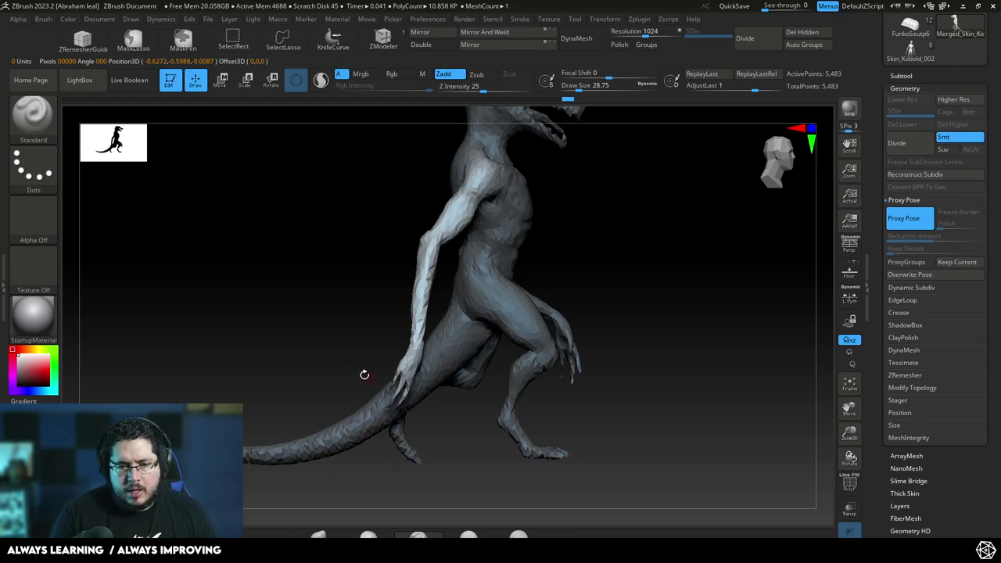
- Restore the cleared mask and extend it down the right arm to the wrist, leaving only the hand free
left_click_drag(604, 308, 599, 221, "ctrl")
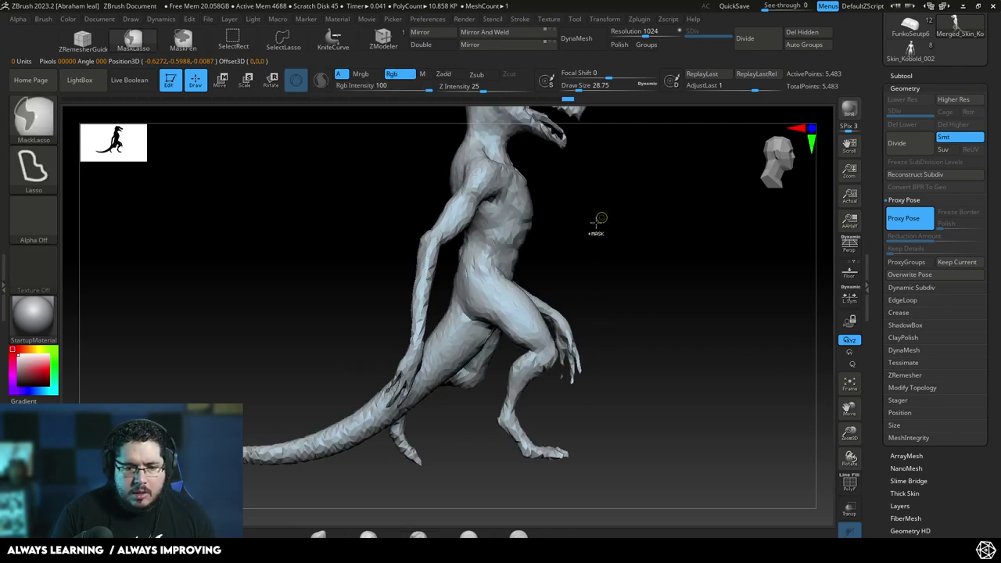
key("ctrl+z")
left_click_drag(330, 322, 310, 313)
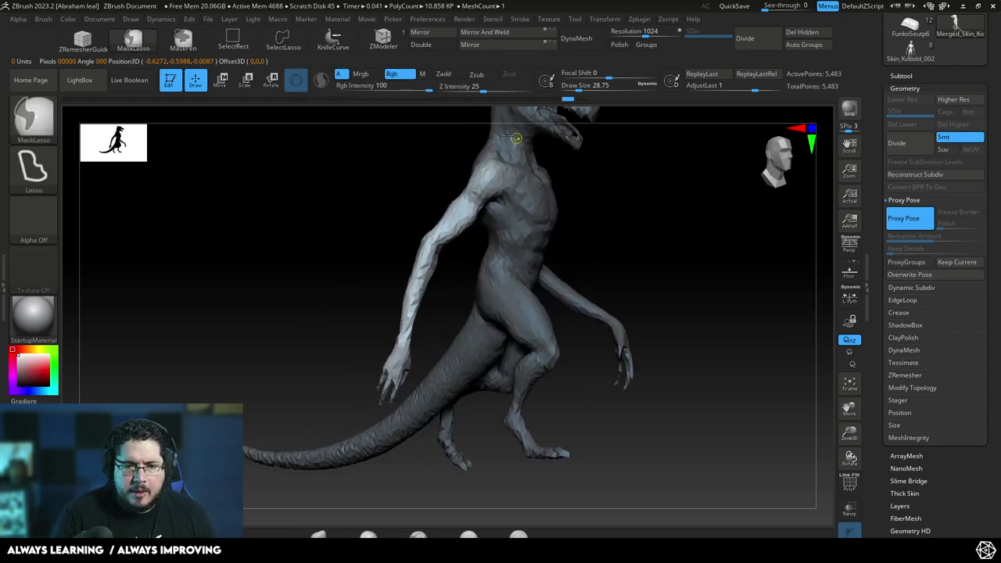
mouse_move(519, 138)
left_mouse_down("ctrl")
mouse_move(399, 312)
mouse_move(513, 202)
left_mouse_up("ctrl")
left_click_drag(590, 240, 574, 243)
mouse_move(540, 140)
left_mouse_down("ctrl")
mouse_move(398, 255)
mouse_move(534, 186)
left_mouse_up("ctrl")
- Rotate the right hand slightly at the wrist with the gizmo, and clear the mask
key("w")
left_click(431, 336, "alt")
left_click_drag(450, 379, 427, 383)
key("q")
left_click_drag(615, 252, 665, 286, "ctrl")
left_click_drag(682, 289, 567, 310)
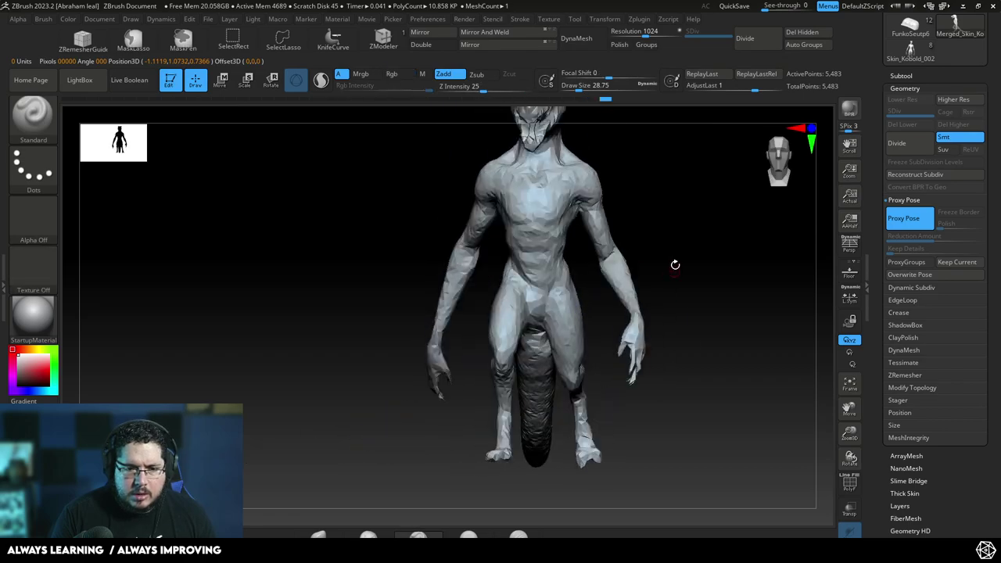
- Lasso-mask the head, center the gizmo on it, and invert the mask so only the head can be transformed
left_click_drag(675, 266, 670, 354, "alt")
mouse_move(650, 291)
left_mouse_down()
mouse_move(620, 297)
mouse_move(506, 243)
mouse_move(412, 168)
mouse_move(346, 313)
mouse_move(545, 262)
left_mouse_up()
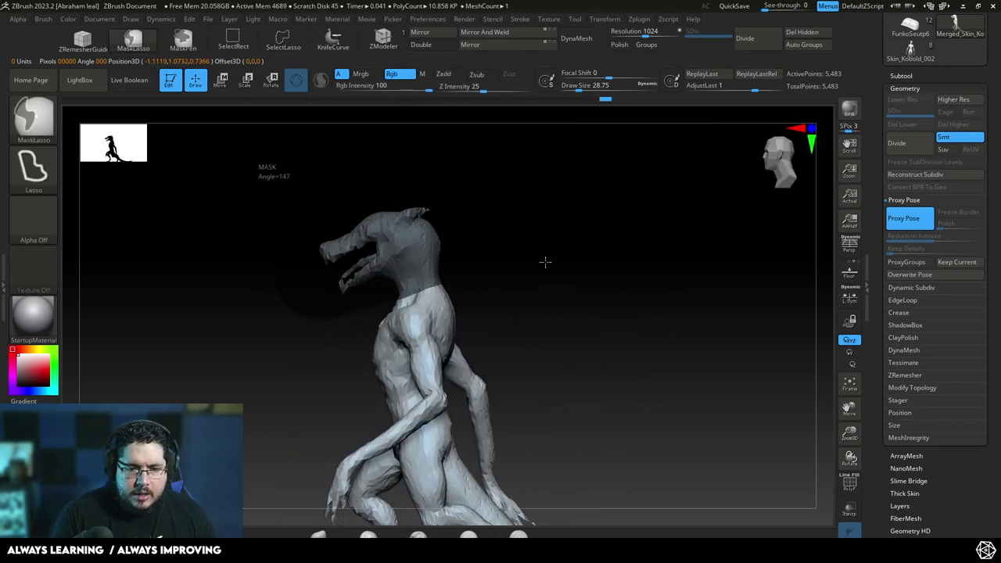
key("w")
left_click_drag(471, 269, 429, 268)
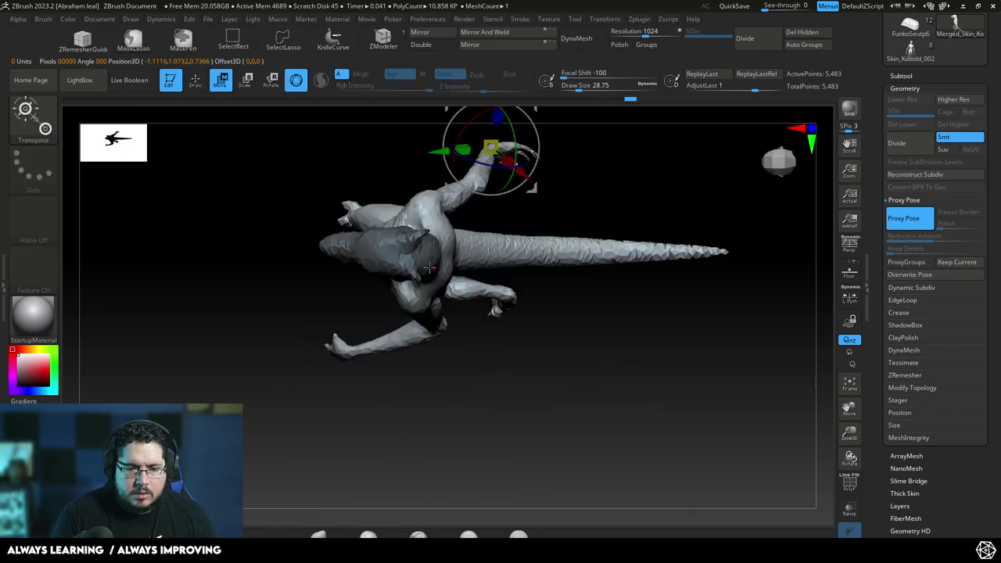
left_click(409, 254, "alt")
left_click_drag(513, 370, 591, 245)
left_click(505, 280, "ctrl")
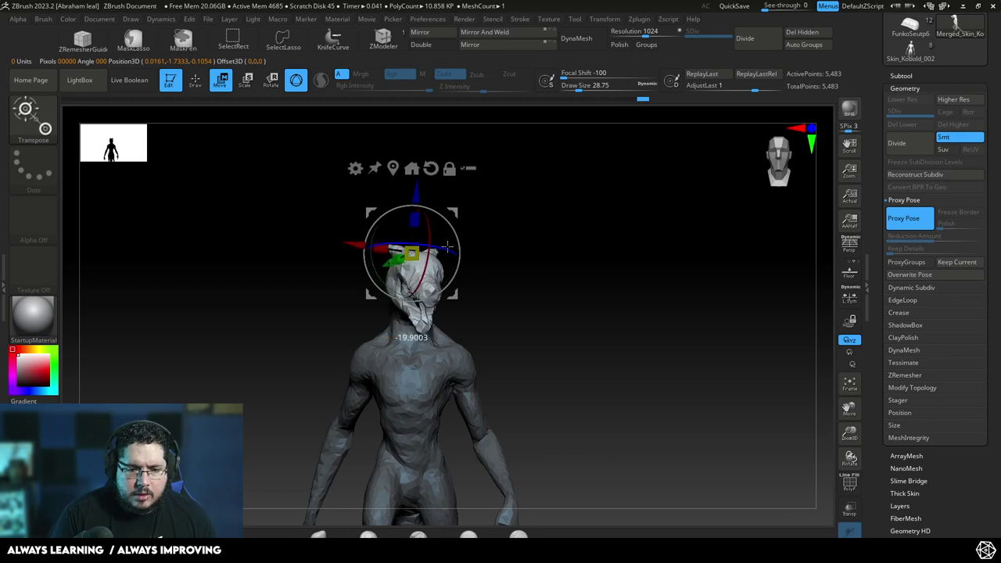
- Turn the head slightly to one side, shift it sideways over the neck, and clear the mask
left_click_drag(507, 279, 439, 255)
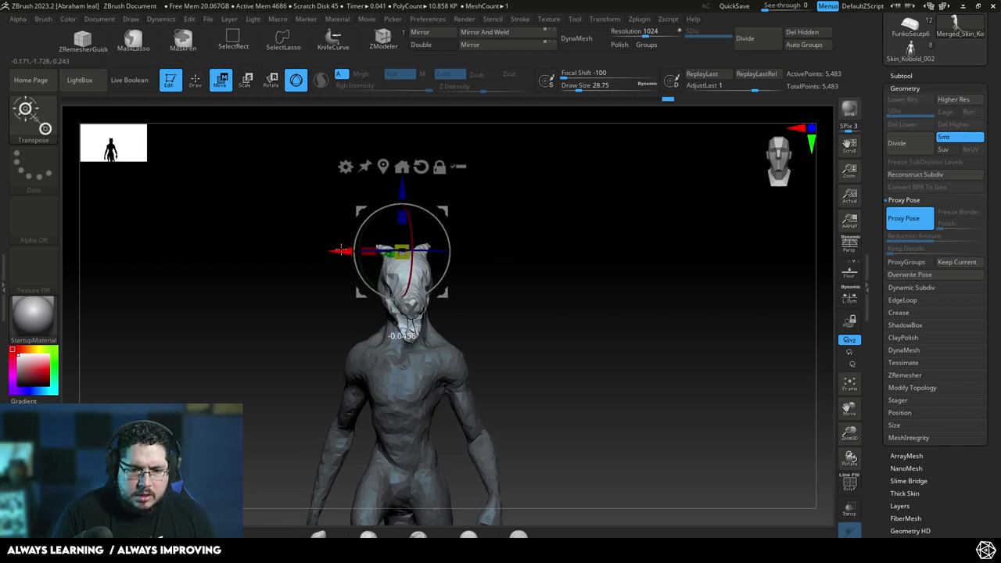
mouse_move(483, 301)
left_mouse_down()
mouse_move(522, 311)
mouse_move(563, 290)
mouse_move(576, 315)
mouse_move(452, 332)
mouse_move(496, 344)
left_mouse_up()
key("q")
mouse_move(581, 306)
left_mouse_down()
mouse_move(581, 438)
mouse_move(490, 392)
mouse_move(532, 382)
mouse_move(625, 452)
mouse_move(664, 423)
mouse_move(586, 332)
mouse_move(587, 382)
left_mouse_up()
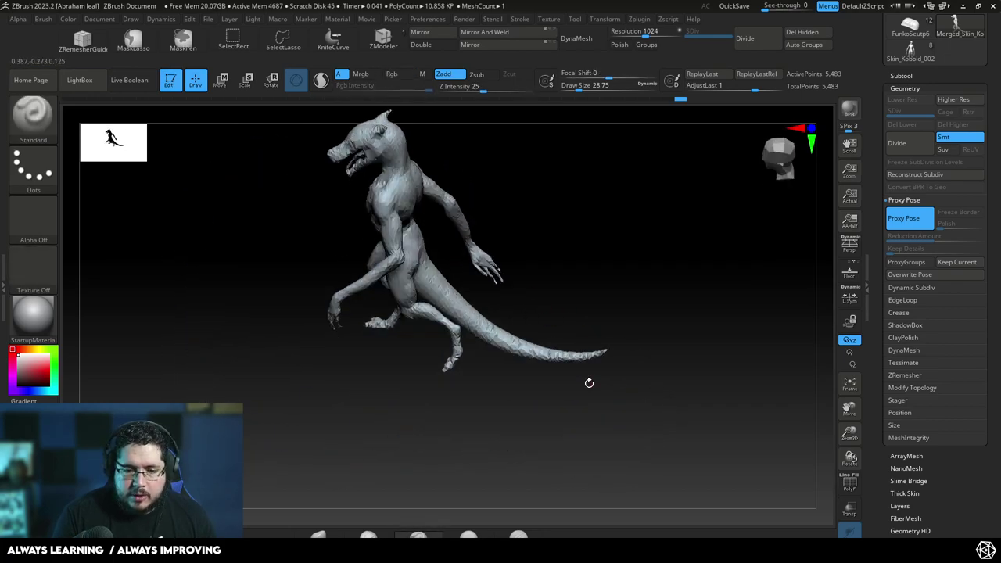
- Apply a topological mask across the kobold's body so only the tail stays unmasked
key("w")
left_click_drag(596, 269, 434, 317)
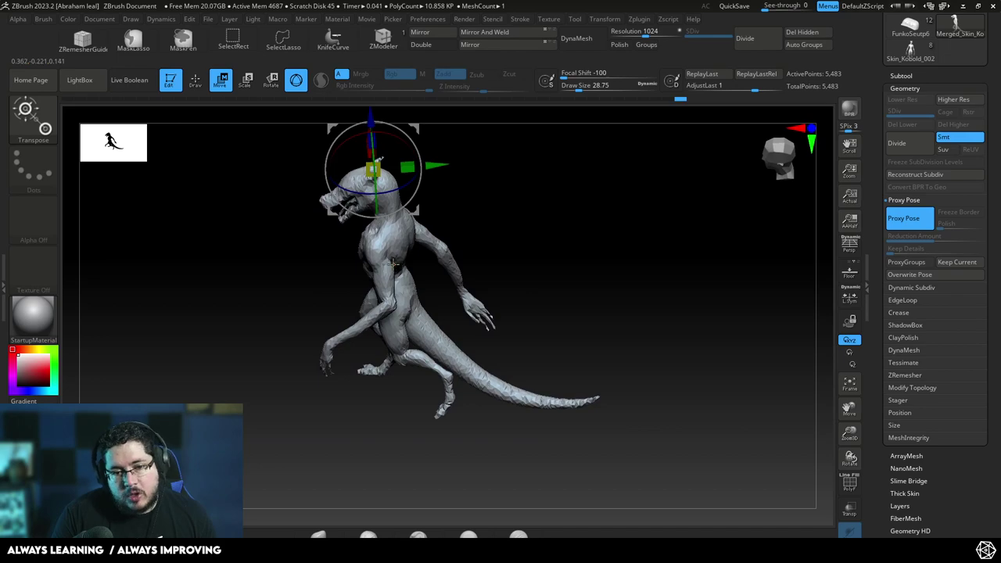
left_click_drag(393, 264, 537, 425, "ctrl")
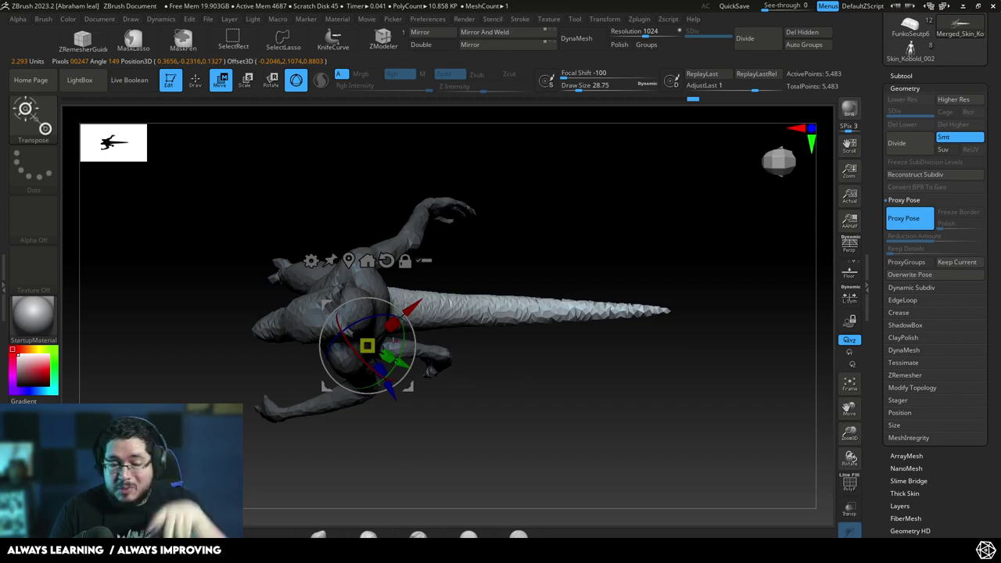
left_click_drag(322, 225, 274, 190)
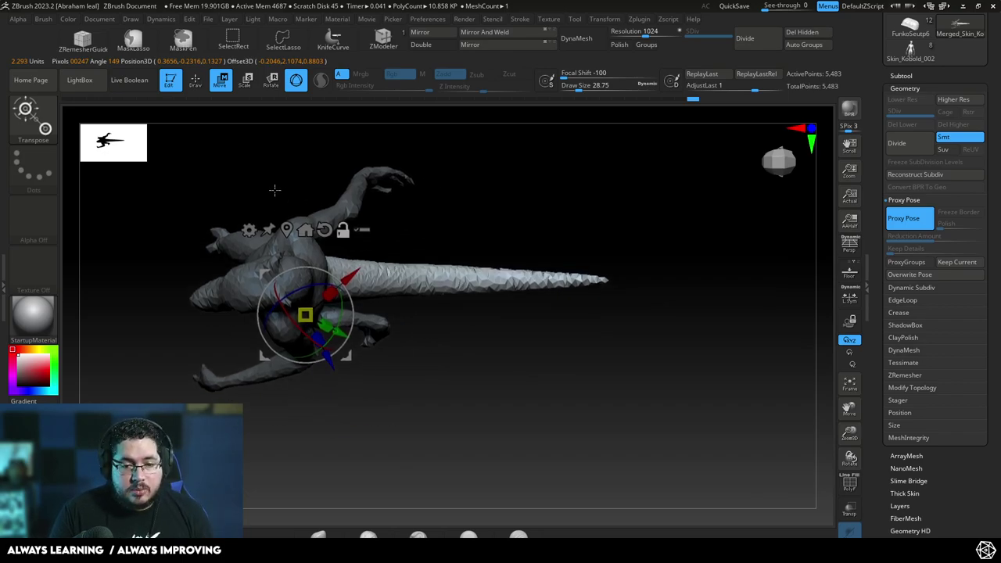
key("q")
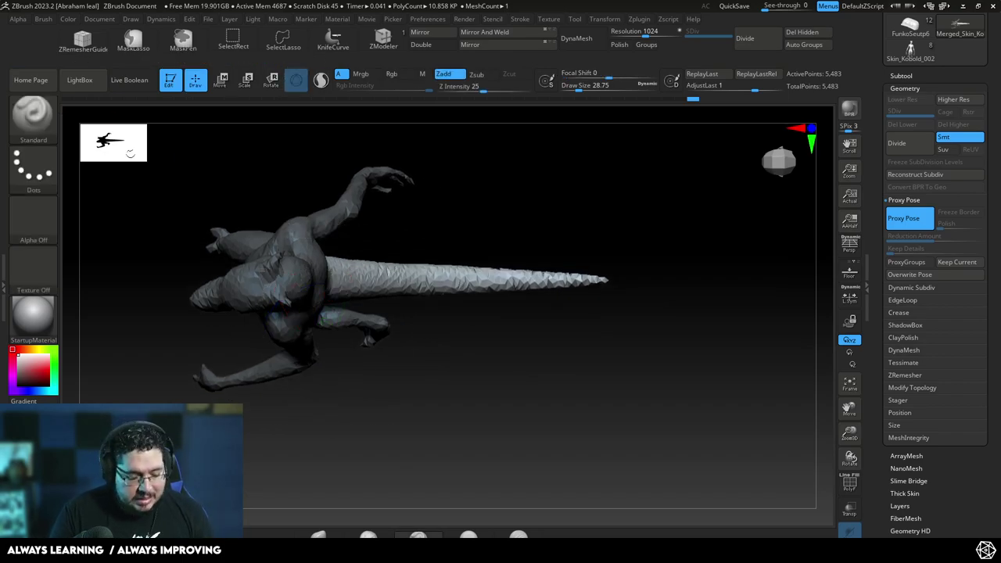
- Bend the tail to one side and curl its tip upward using the Anchors brush in Rotate mode, and clear the mask
key("b")
left_click(39, 236)
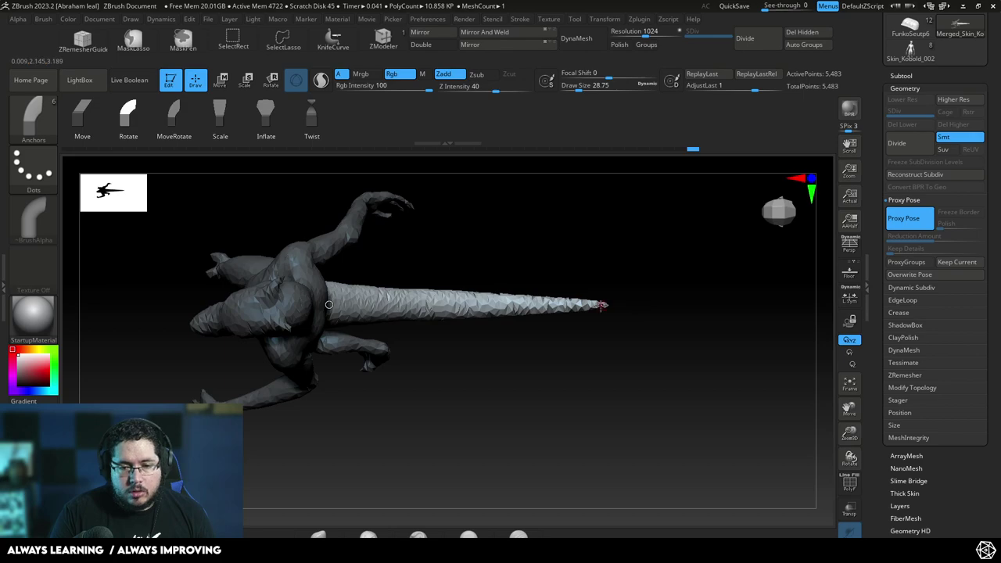
mouse_move(603, 309)
left_mouse_down()
mouse_move(599, 352)
mouse_move(532, 470)
mouse_move(401, 526)
left_mouse_up()
left_click_drag(625, 326, 408, 392)
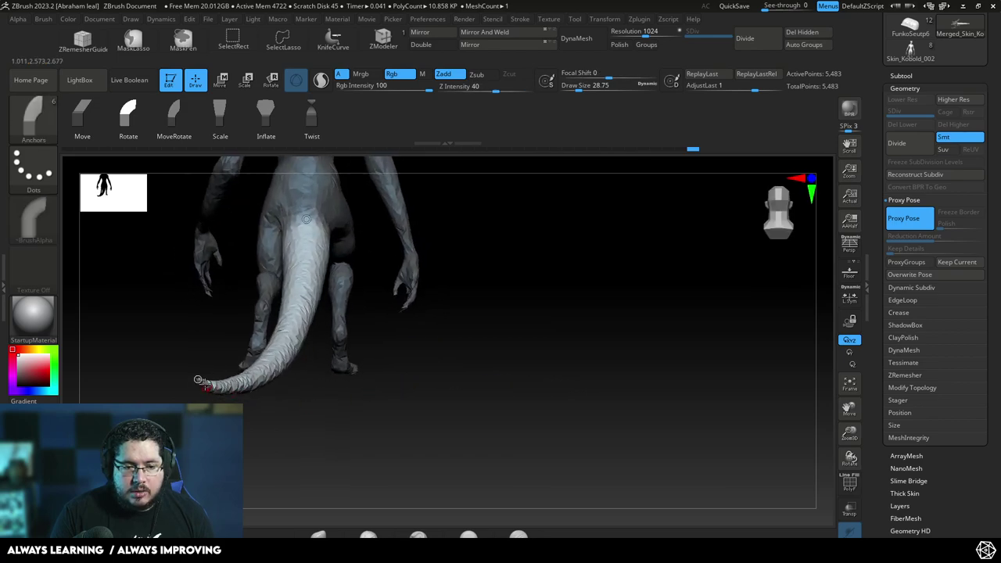
mouse_move(192, 372)
left_mouse_down()
mouse_move(154, 215)
mouse_move(159, 125)
mouse_move(174, 113)
left_mouse_up()
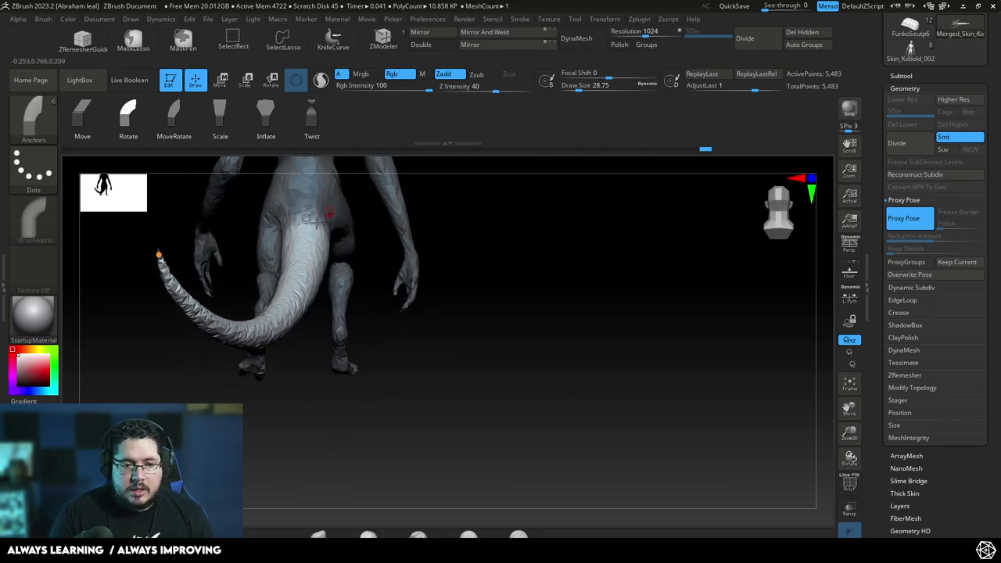
mouse_move(477, 344)
left_mouse_down()
mouse_move(550, 345)
mouse_move(353, 226)
mouse_move(500, 357)
mouse_move(507, 344)
mouse_move(735, 399)
mouse_move(437, 367)
left_mouse_up()
left_click_drag(695, 337, 664, 312)
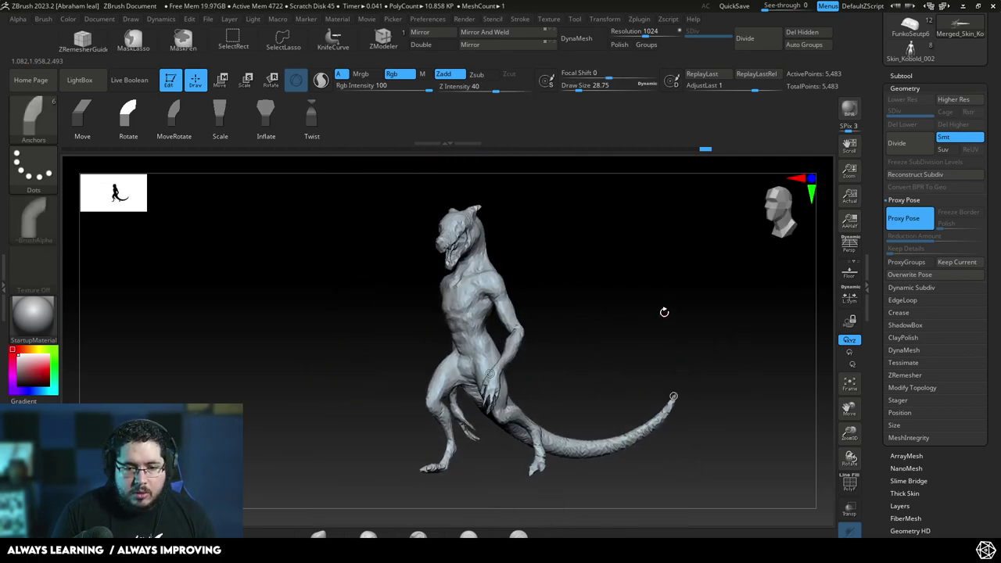
- Turn off Proxy Pose to transfer the pose to the high-resolution kobold, and check it from several sides
left_click(79, 81)
left_click(76, 81)
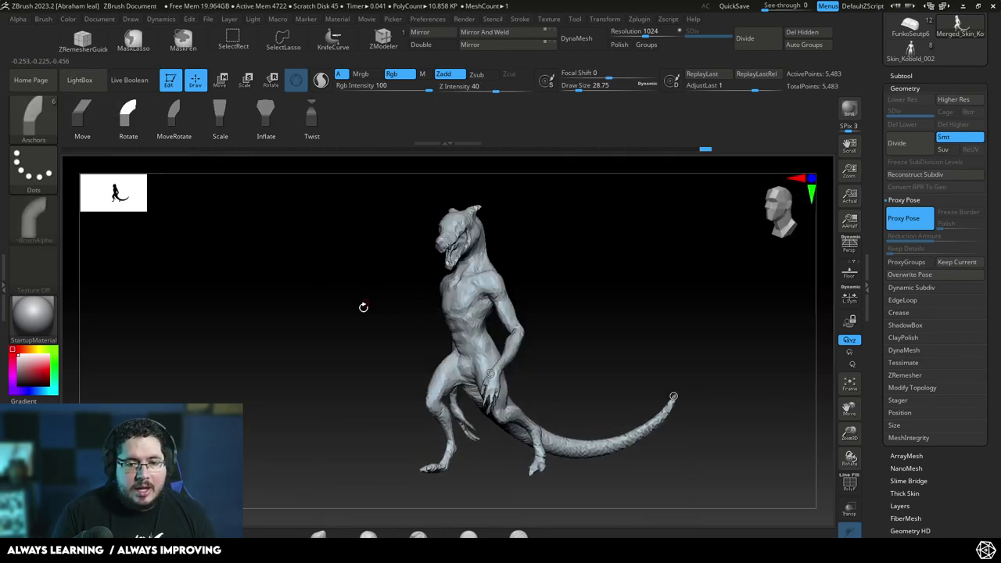
left_click_drag(363, 308, 724, 277)
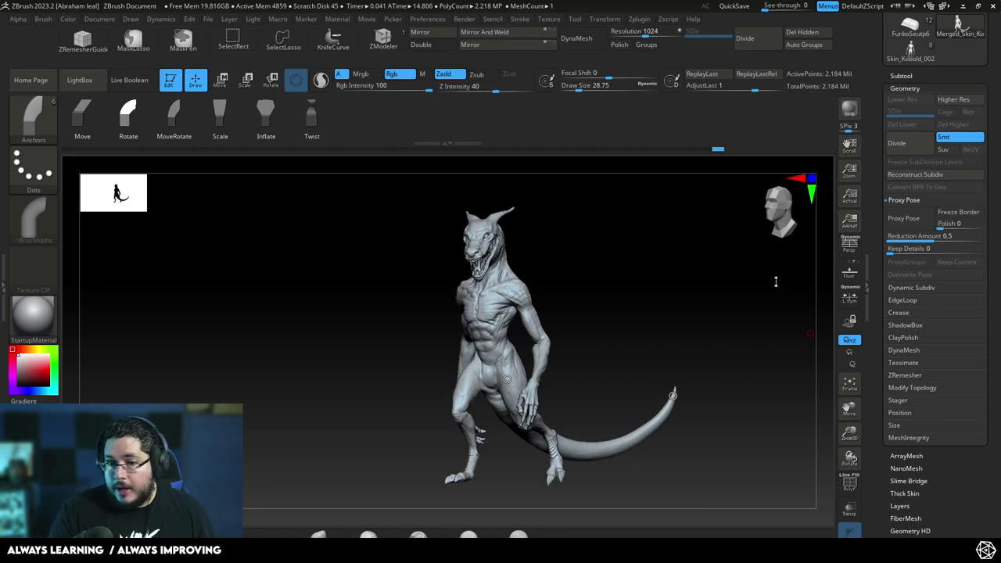
mouse_move(776, 281)
left_mouse_down()
mouse_move(712, 288)
mouse_move(717, 313)
mouse_move(706, 326)
mouse_move(687, 323)
mouse_move(726, 331)
mouse_move(711, 342)
mouse_move(664, 334)
left_mouse_up()
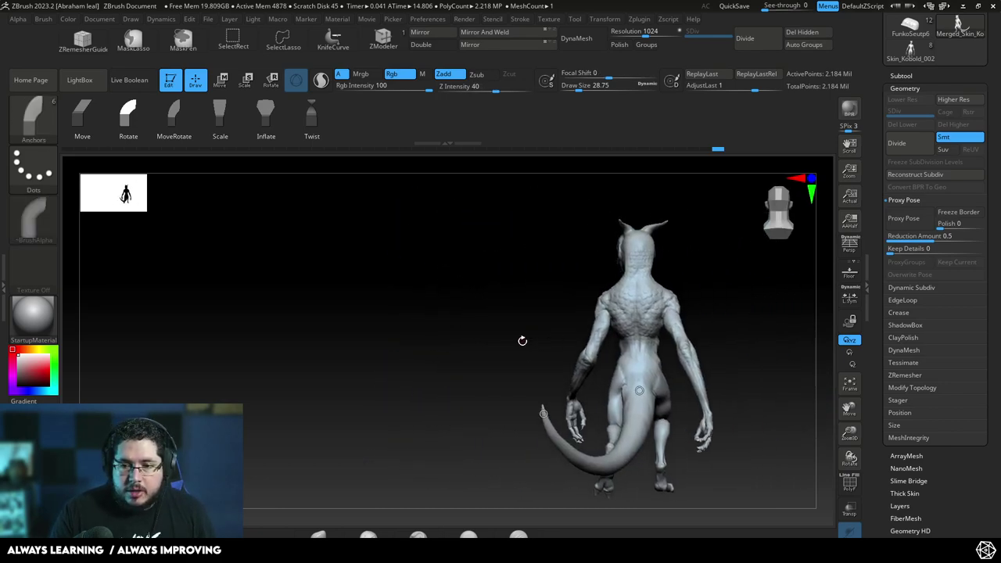
left_click_drag(522, 341, 587, 349)
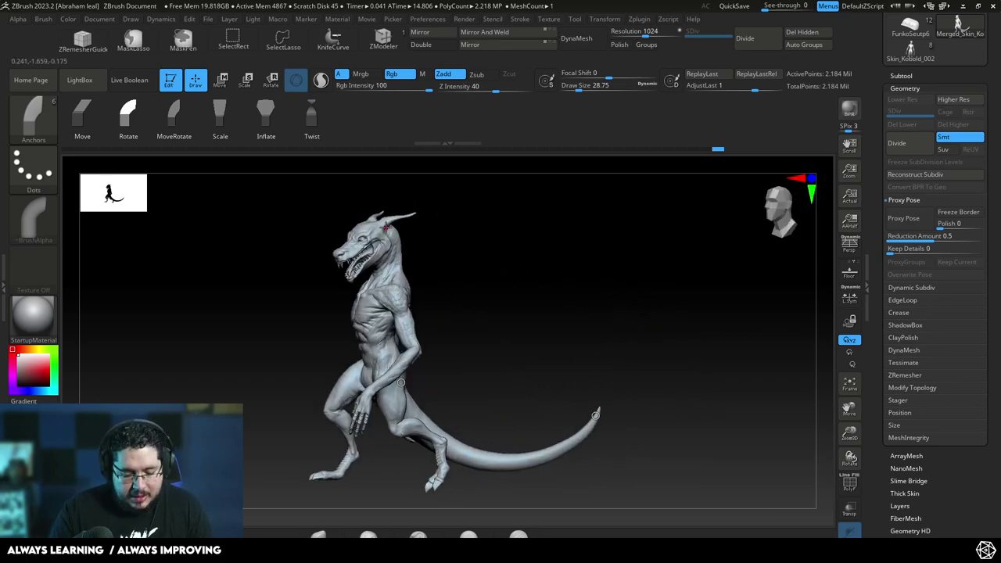
- Switch to the Move brush for adjusting the high-resolution kobold
key("b")
key("m")
key("v")
left_click_drag(186, 276, 219, 279)
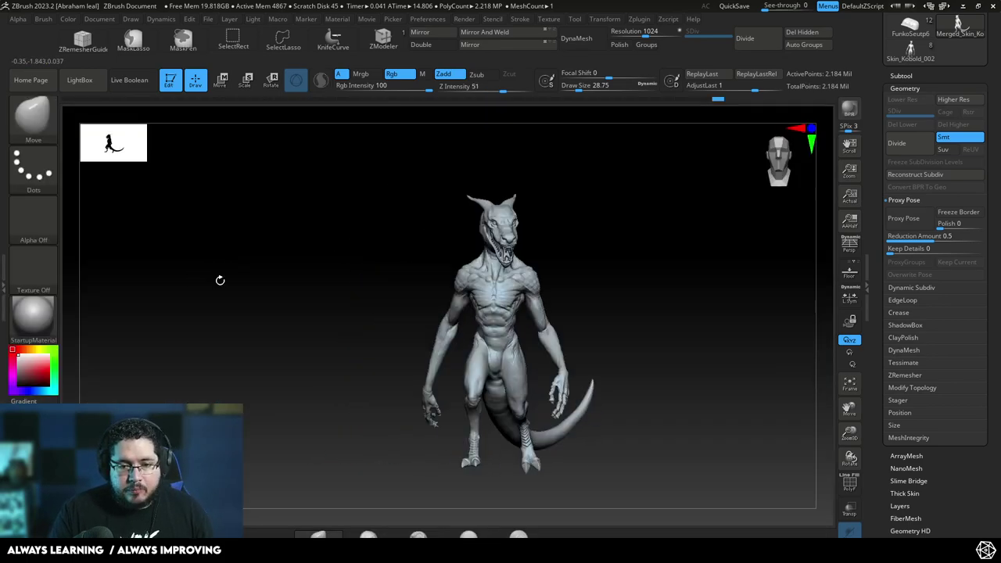
mouse_move(674, 262)
left_mouse_down("alt")
mouse_move(679, 305)
mouse_move(581, 257)
mouse_move(693, 290)
mouse_move(711, 306)
mouse_move(635, 278)
mouse_move(639, 290)
mouse_move(689, 235)
left_mouse_up("alt")
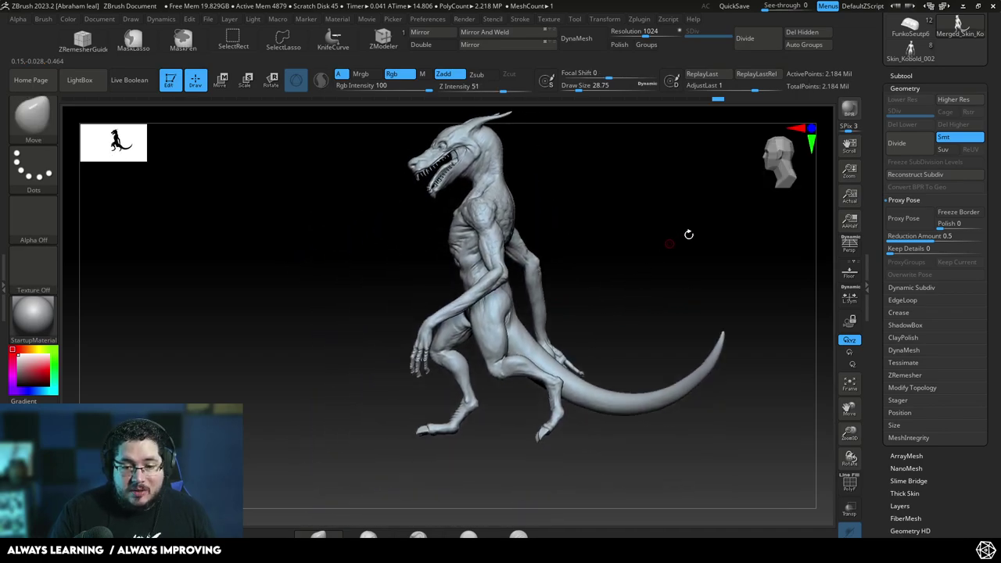
- Append a Cube3D as a new subtool, select it, and activate the transform gizmo
left_click(907, 87)
left_click(901, 75)
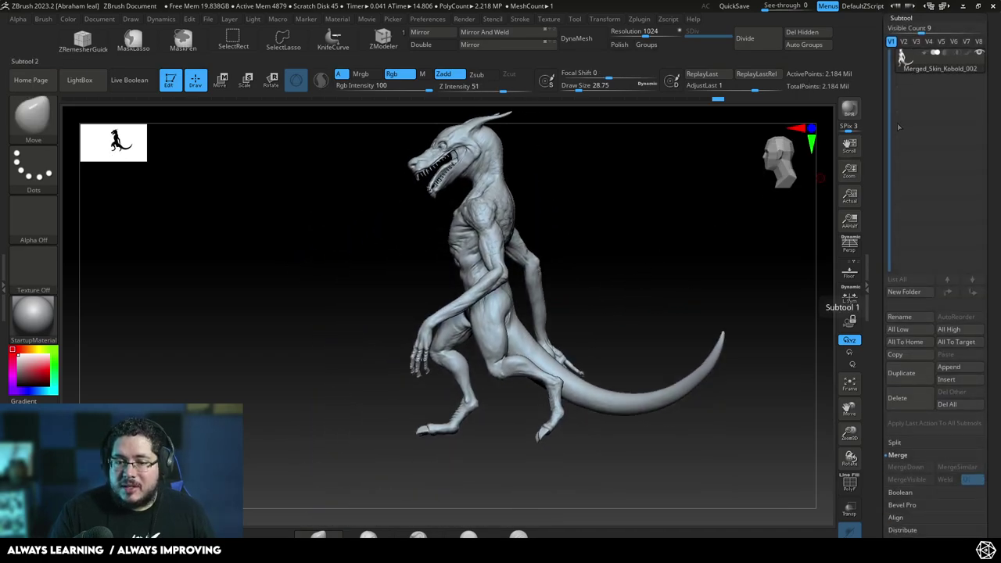
left_click(949, 367)
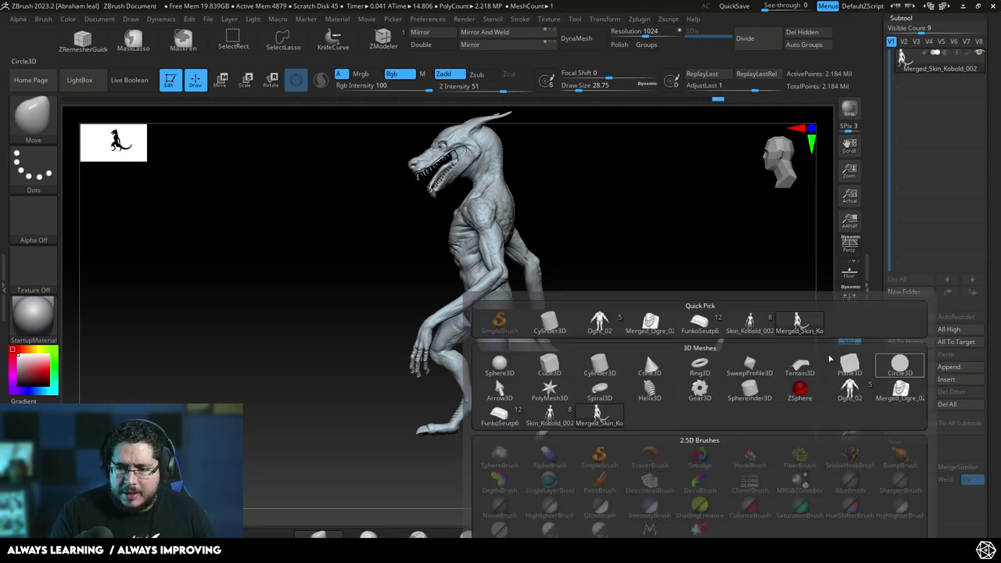
left_click(613, 366)
key("r")
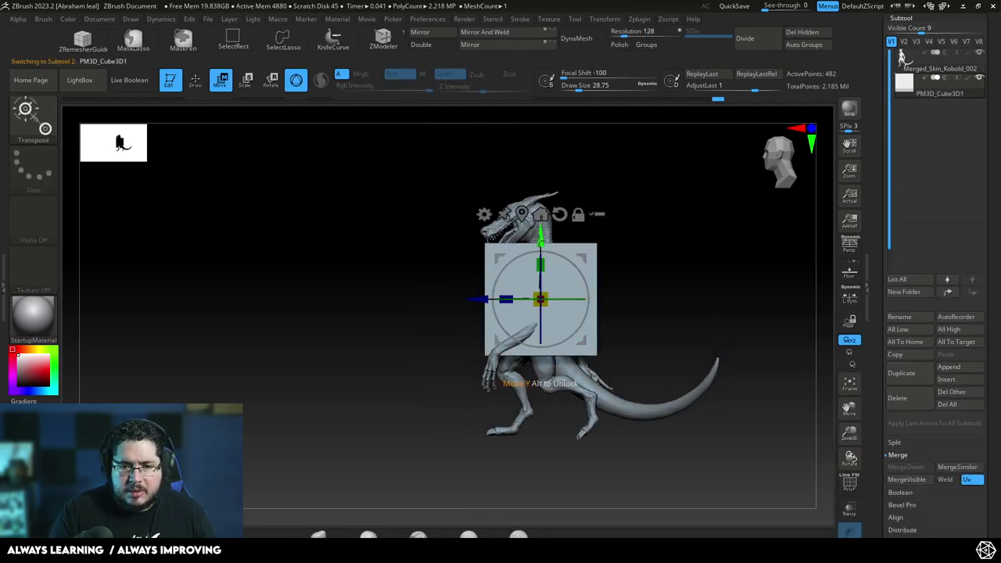
- Flatten the cube into a thin platform and position it directly beneath the kobold's feet, aligning it from the side and front
left_click_drag(552, 256, 541, 433)
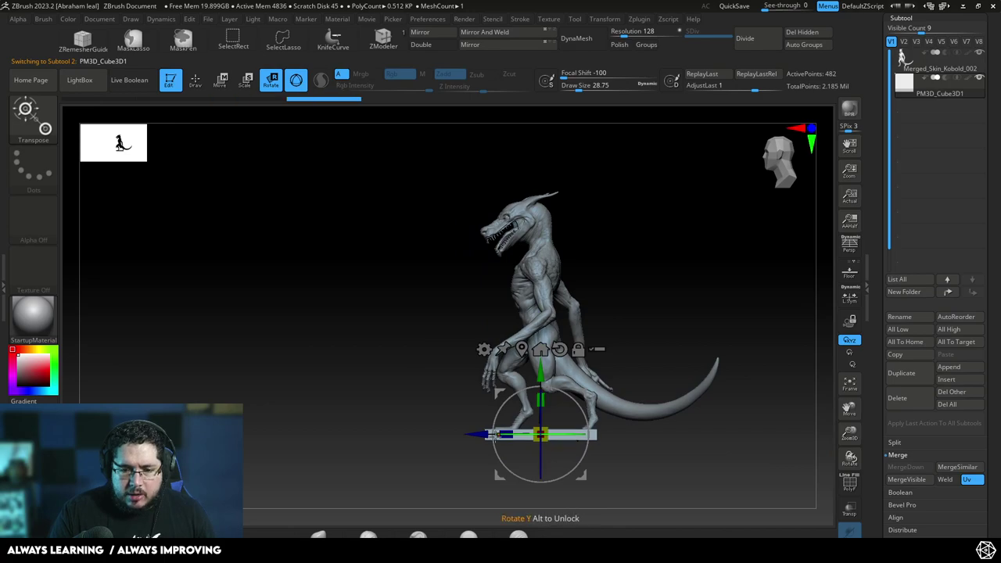
mouse_move(479, 435)
left_mouse_down()
mouse_move(355, 424)
mouse_move(483, 450)
left_mouse_up()
left_click_drag(545, 375, 545, 381)
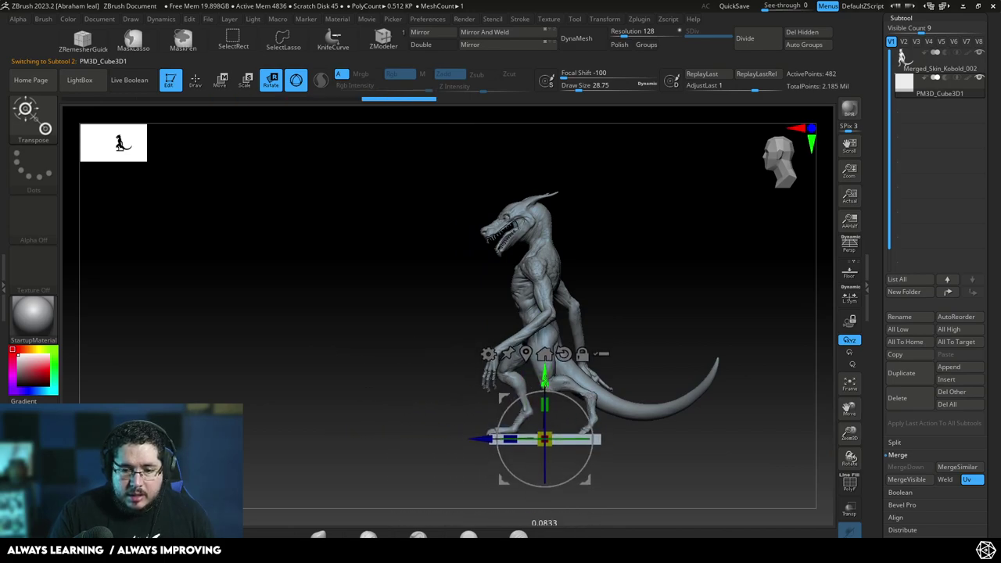
left_click_drag(451, 404, 357, 434, "alt")
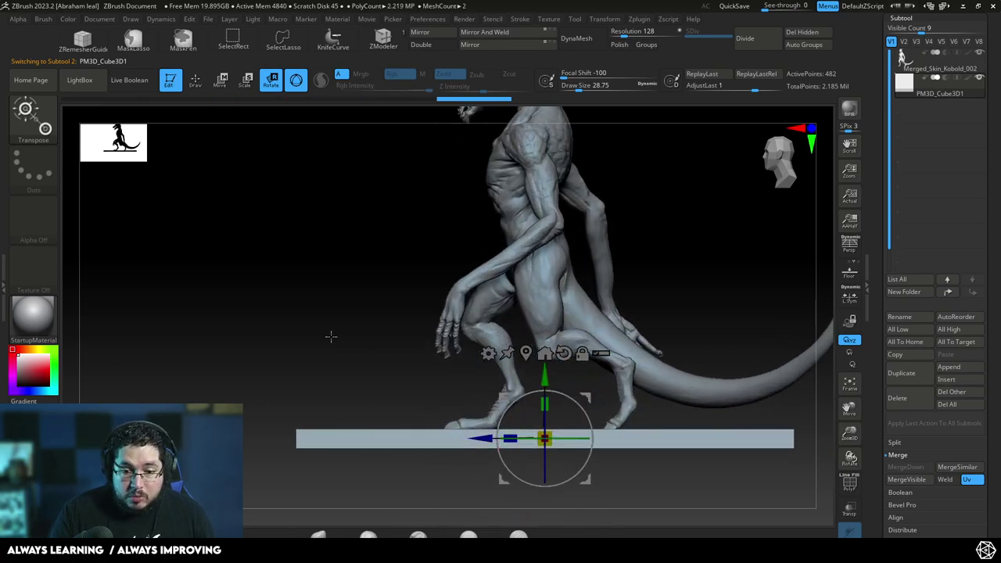
left_click_drag(331, 337, 341, 356, "shift")
left_click_drag(491, 386, 453, 386)
left_click_drag(523, 335, 522, 331)
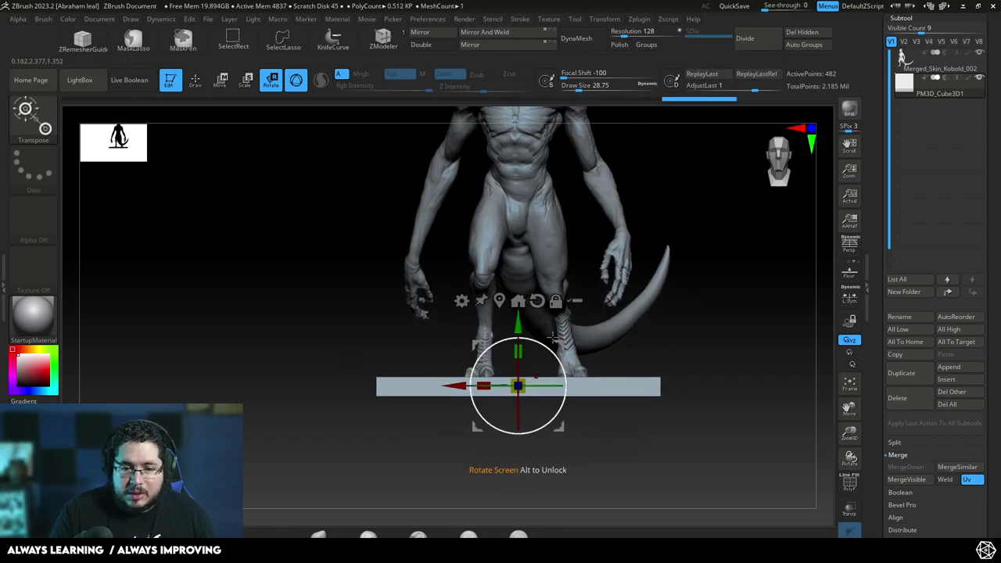
- Make the kobold the active subtool and mask everything except its back foot
key("q")
mouse_move(732, 380)
left_mouse_down()
mouse_move(715, 398)
mouse_move(681, 391)
left_mouse_up()
left_click_drag(682, 432, 684, 467, "alt")
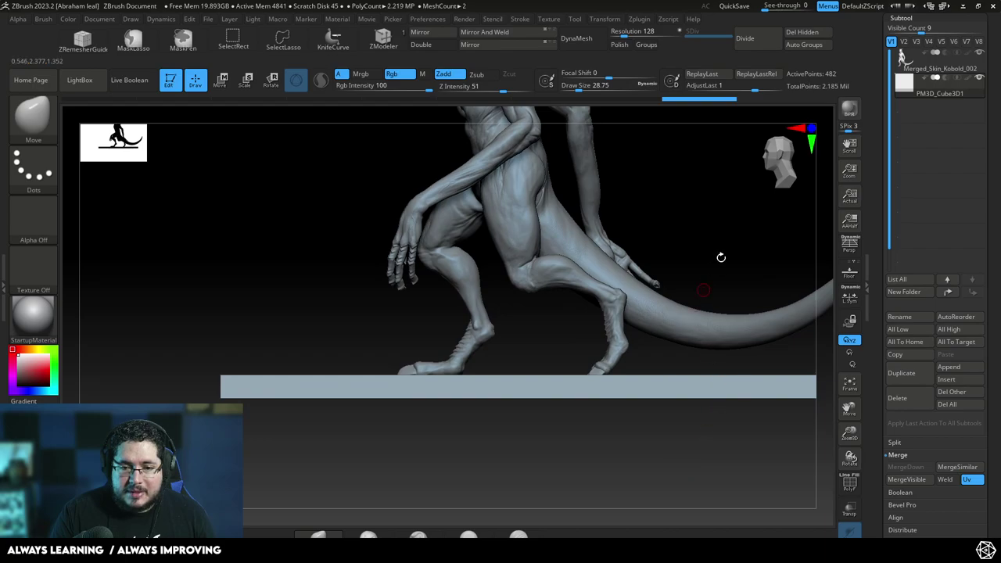
left_click_drag(706, 286, 592, 378)
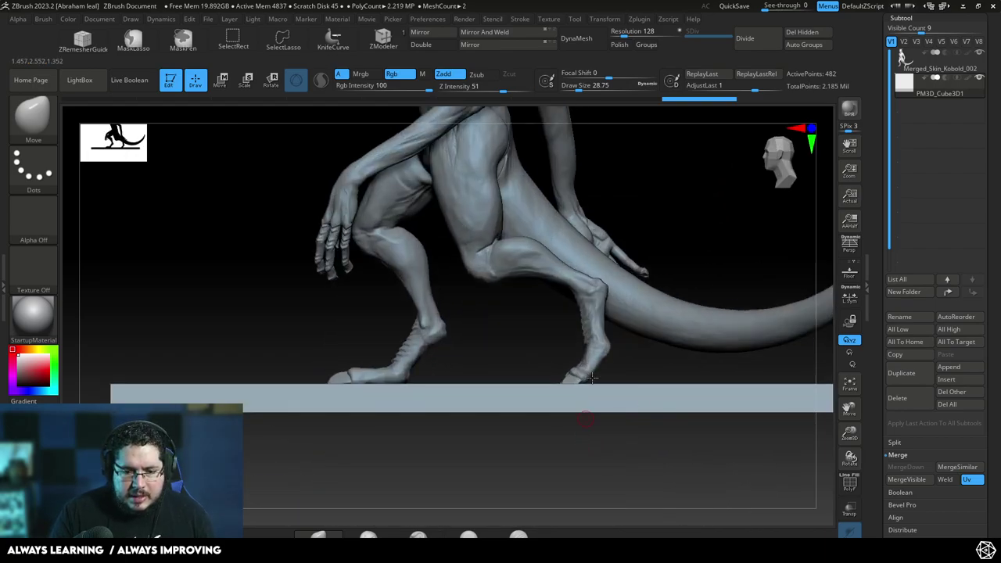
left_click_drag(674, 252, 710, 400)
left_click_drag(710, 401, 657, 352)
left_click(604, 366, "alt")
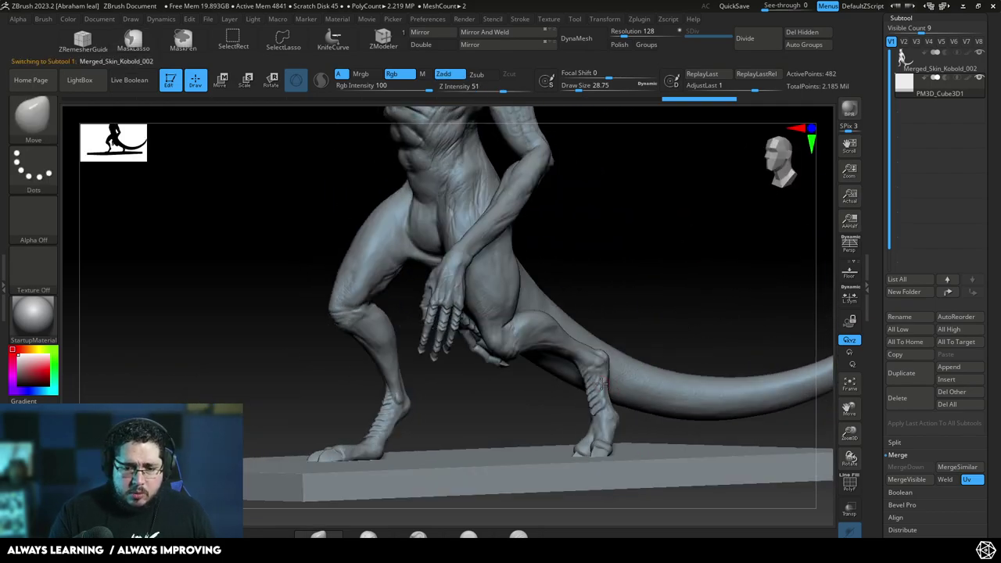
mouse_move(626, 426)
left_mouse_down("shift")
mouse_move(556, 411)
mouse_move(507, 362)
left_mouse_up("shift")
mouse_move(578, 494)
left_mouse_down("ctrl")
mouse_move(616, 406)
mouse_move(576, 364)
mouse_move(519, 474)
left_mouse_up("ctrl")
left_click_drag(622, 274, 628, 361, "alt")
left_click(628, 361, "ctrl")
- Place the gizmo at the back foot's ankle and rotate the foot slightly towards the platform
key("w")
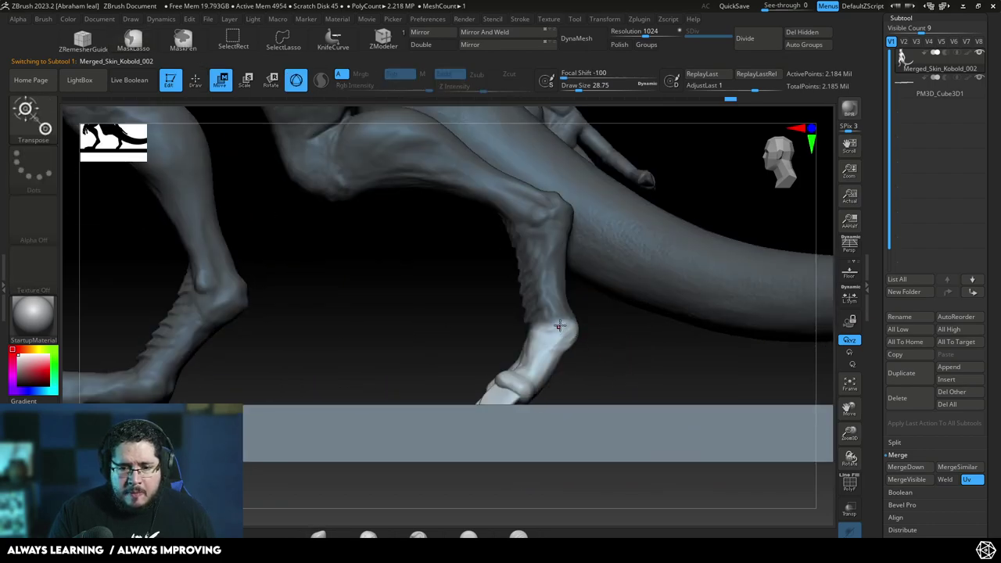
left_click(560, 323, "alt")
left_click_drag(605, 299, 604, 309)
key("q")
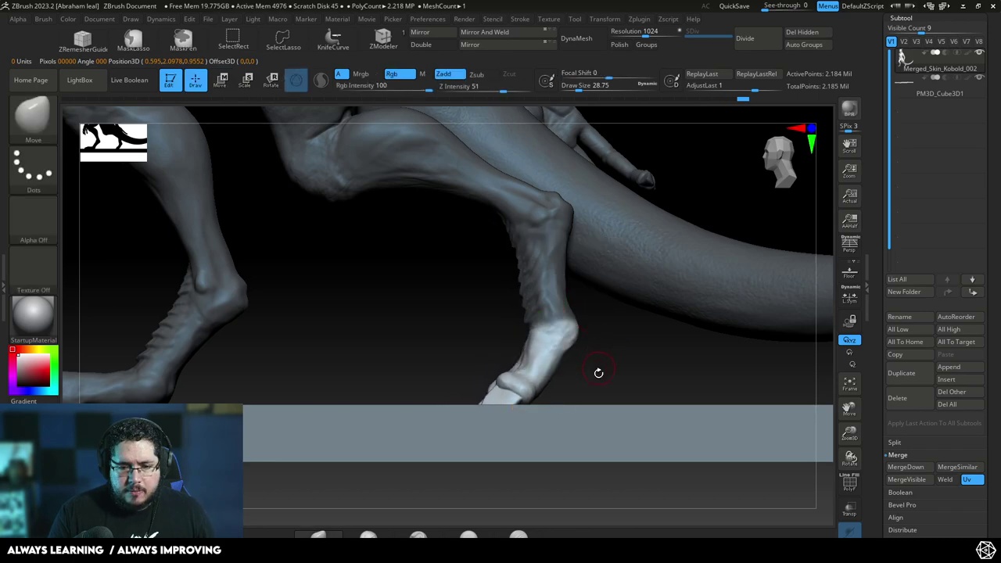
key("ctrl")
left_click_drag(613, 352, 626, 331, "alt")
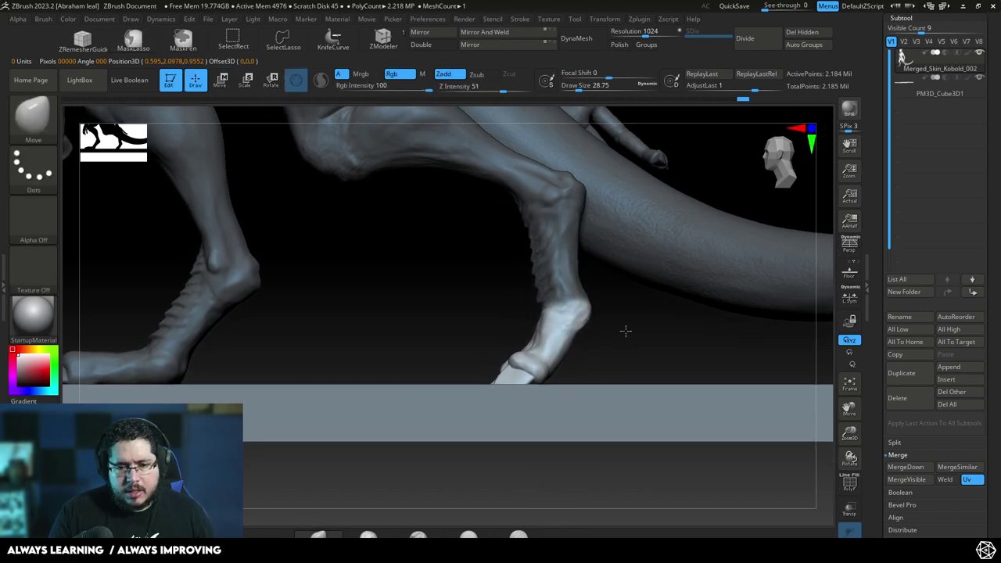
- Extend and soften the mask so only the back foot's toes are free, and rotate the toes onto the platform
mouse_move(639, 291)
left_mouse_down("ctrl")
mouse_move(509, 315)
mouse_move(568, 376)
left_mouse_up("ctrl")
left_click(568, 373, "ctrl")
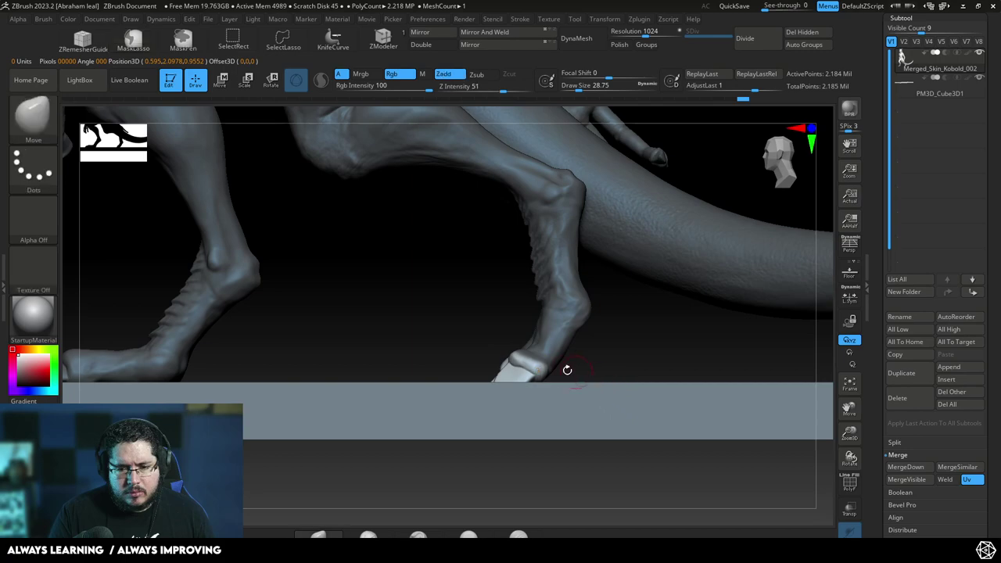
left_click(544, 358, "ctrl")
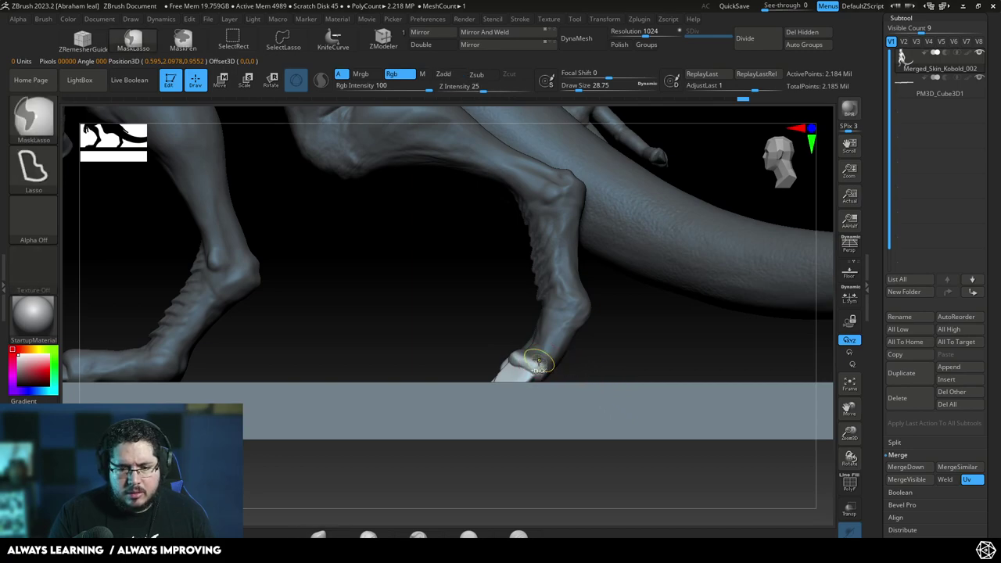
key("w")
left_click(538, 358, "alt")
left_click_drag(585, 352, 583, 388)
key("q")
mouse_move(632, 328)
left_mouse_down("ctrl")
mouse_move(643, 326)
mouse_move(636, 286)
mouse_move(591, 404)
left_mouse_up("ctrl")
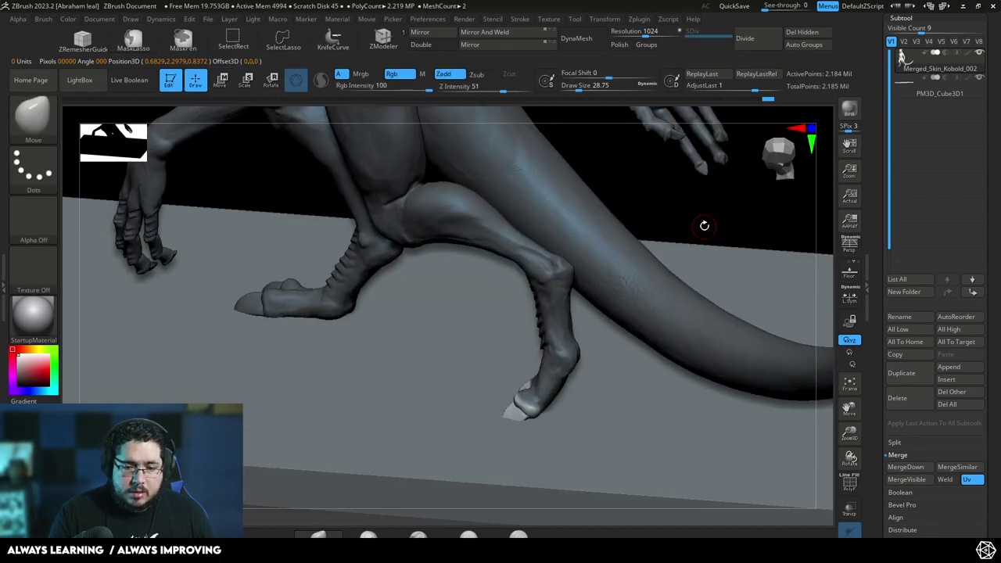
- Clear the mask, isolate the back foot's toes again with an inverted lasso mask, and readjust them with the gizmo
left_click_drag(688, 211, 868, 138)
left_click_drag(728, 313, 737, 235)
left_click_drag(641, 332, 610, 358, "ctrl")
key("ctrl")
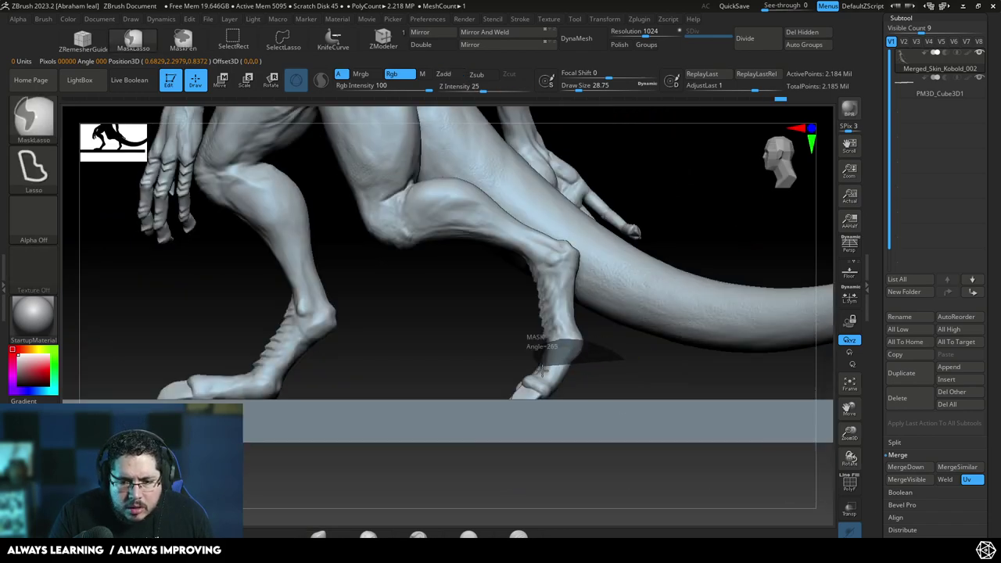
mouse_move(542, 370)
left_mouse_down("ctrl")
mouse_move(603, 391)
mouse_move(475, 365)
mouse_move(568, 402)
left_mouse_up("ctrl")
key("ctrl")
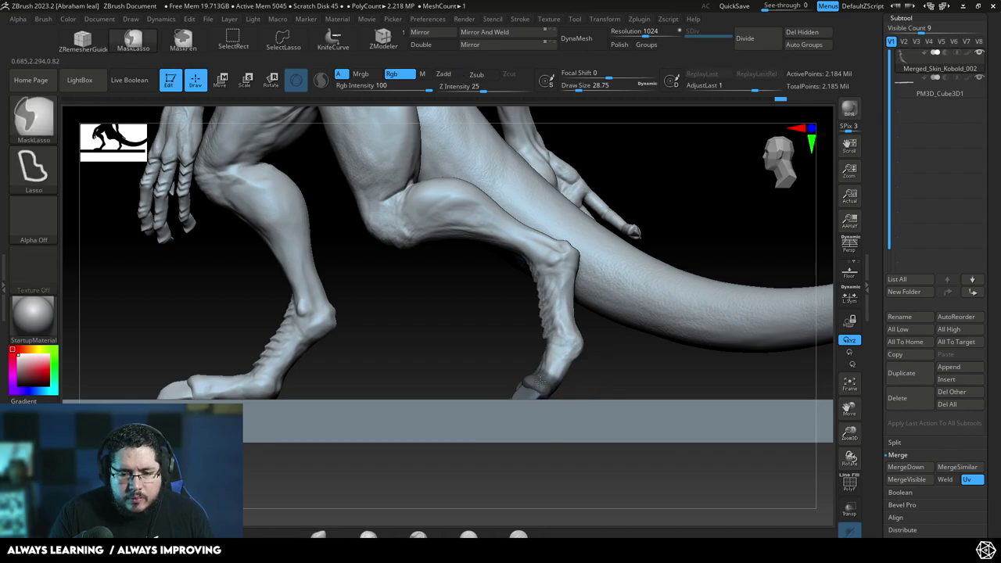
left_click(612, 367, "ctrl")
key("w")
mouse_move(599, 373)
left_mouse_down()
mouse_move(611, 399)
mouse_move(661, 386)
mouse_move(671, 349)
mouse_move(659, 359)
mouse_move(672, 369)
left_mouse_up()
key("q")
- Build up and smooth the surface just above the back foot's toes with the ClayBuildup brush at a draw size of about 23.3
mouse_move(469, 344)
left_mouse_down("shift")
mouse_move(476, 350)
mouse_move(462, 355)
left_mouse_up("shift")
key("b")
key("c")
key("b")
key("space")
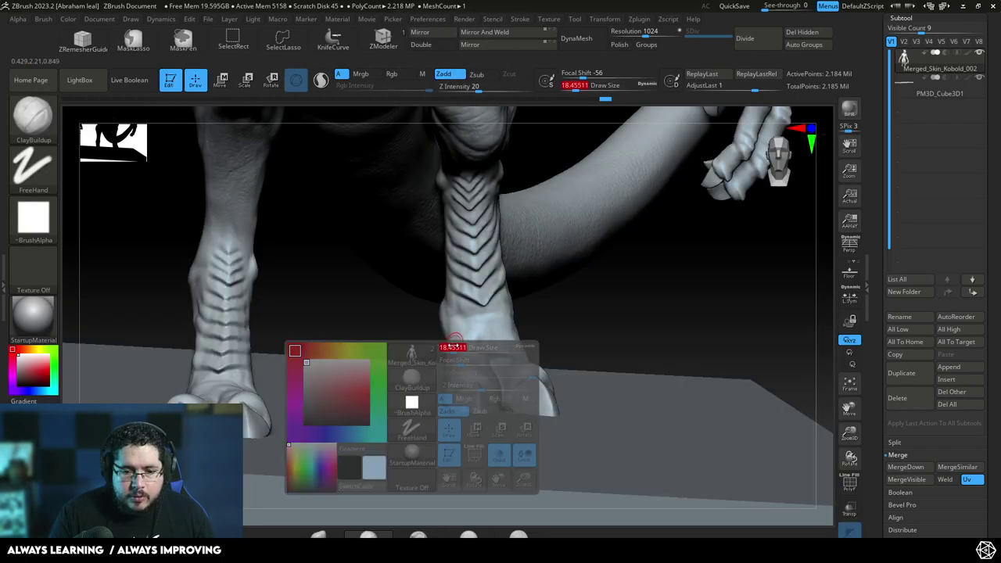
left_click_drag(556, 297, 488, 342)
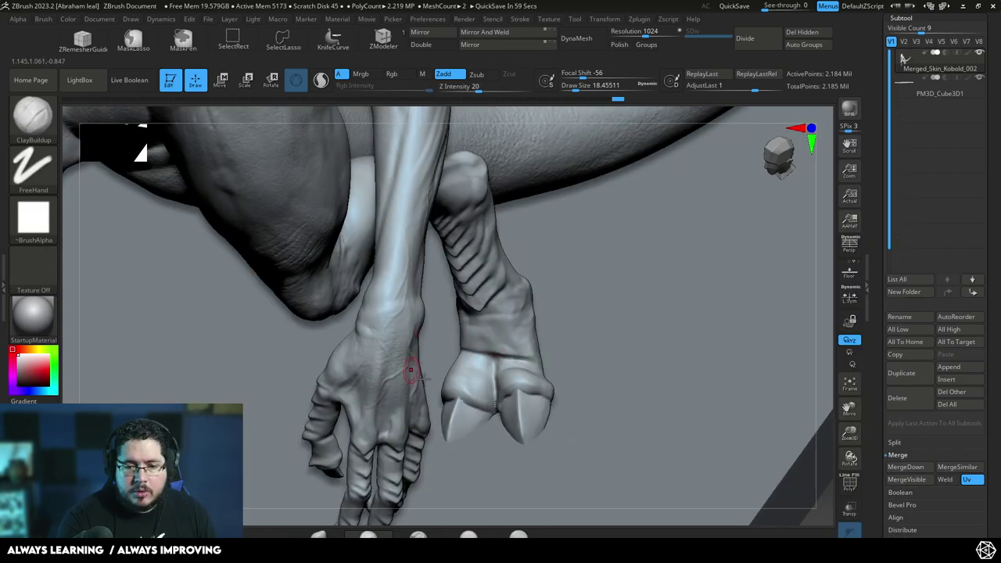
key("space")
left_click_drag(476, 349, 480, 348)
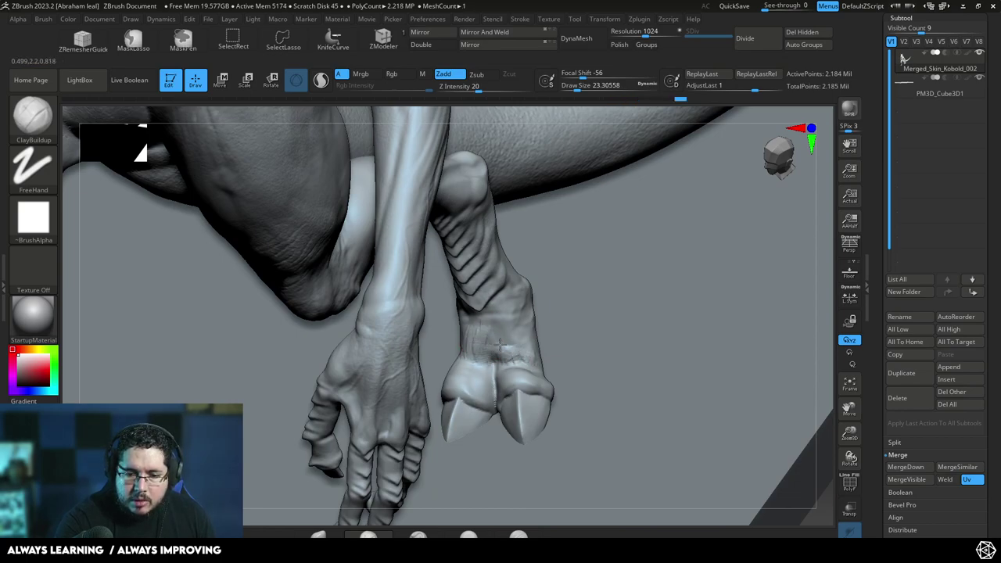
key("shift")
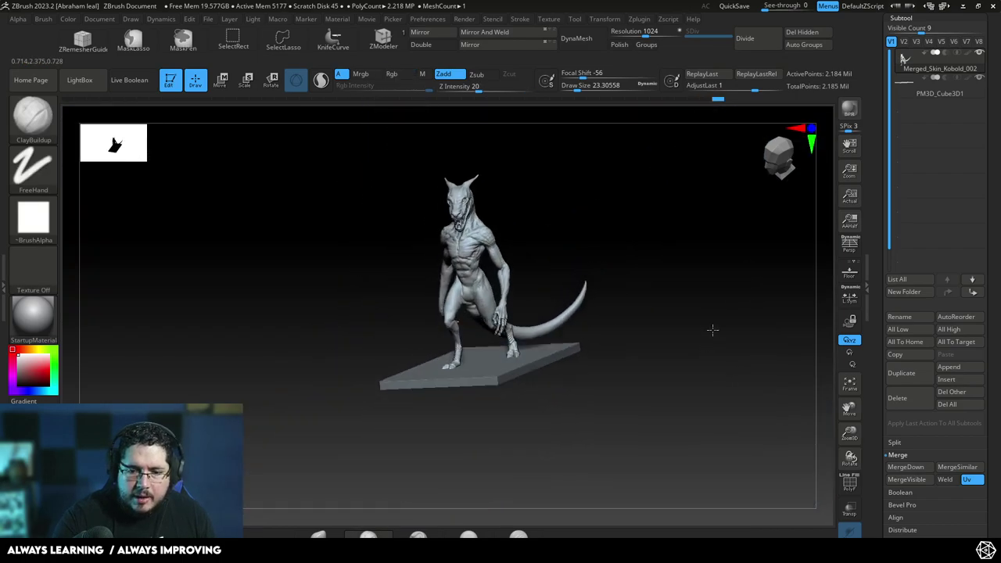
- Turn on perspective and review the posed kobold on its platform from several angles
left_click_drag(713, 330, 729, 376)
mouse_move(701, 299)
left_mouse_down()
mouse_move(718, 352)
mouse_move(716, 306)
left_mouse_up()
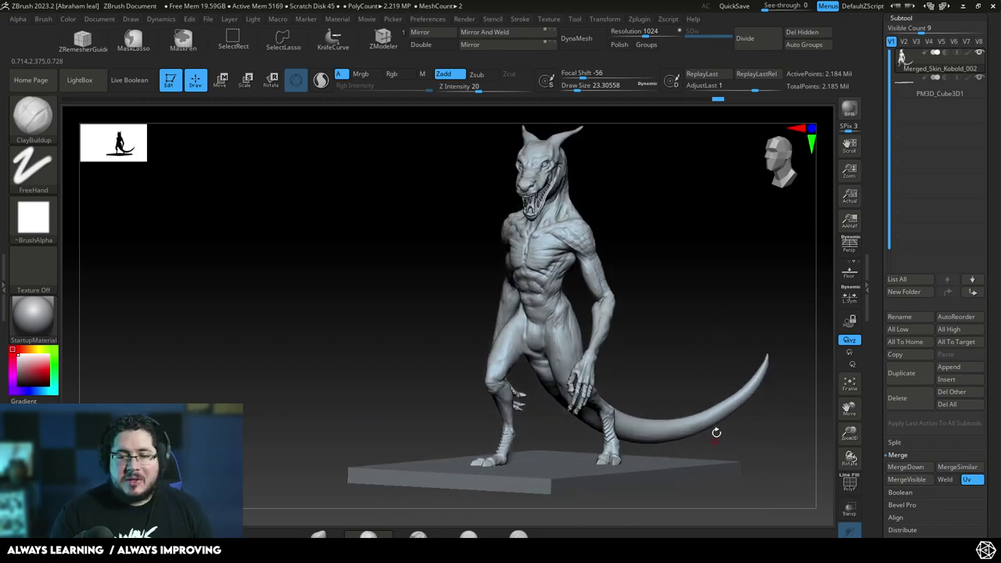
left_click_drag(732, 352, 722, 319)
left_click(851, 245)
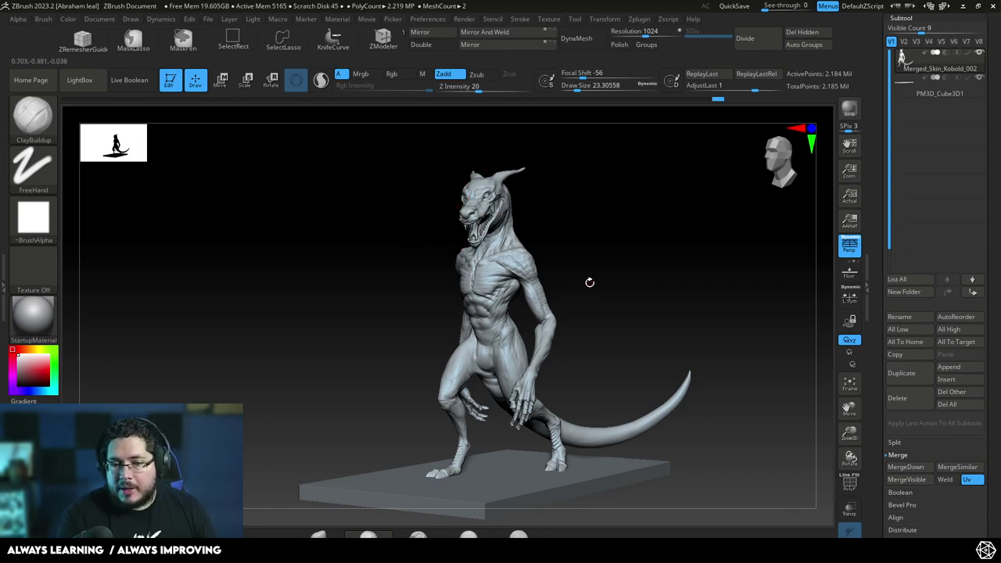
left_click_drag(590, 283, 629, 275)
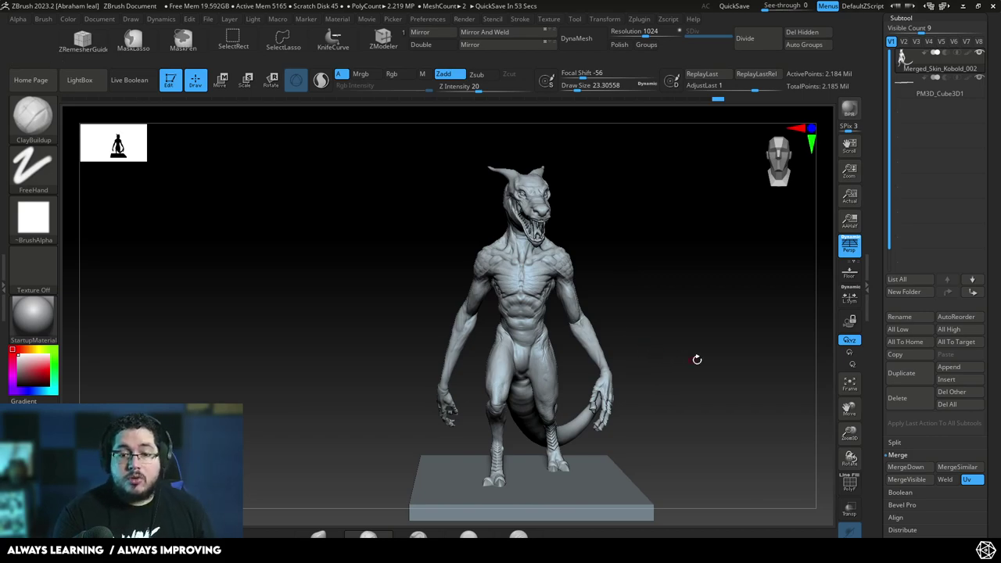
left_click_drag(697, 359, 685, 356)
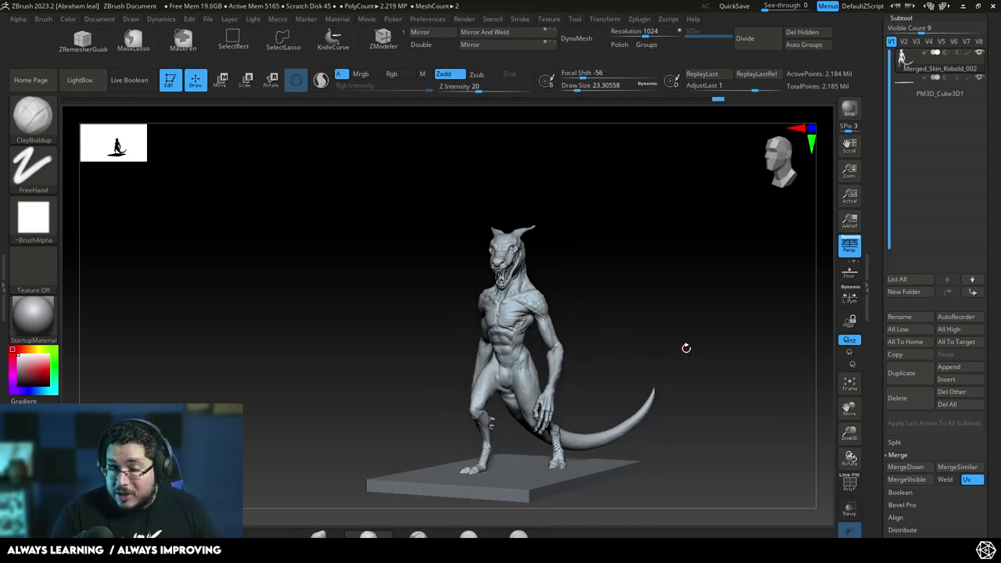